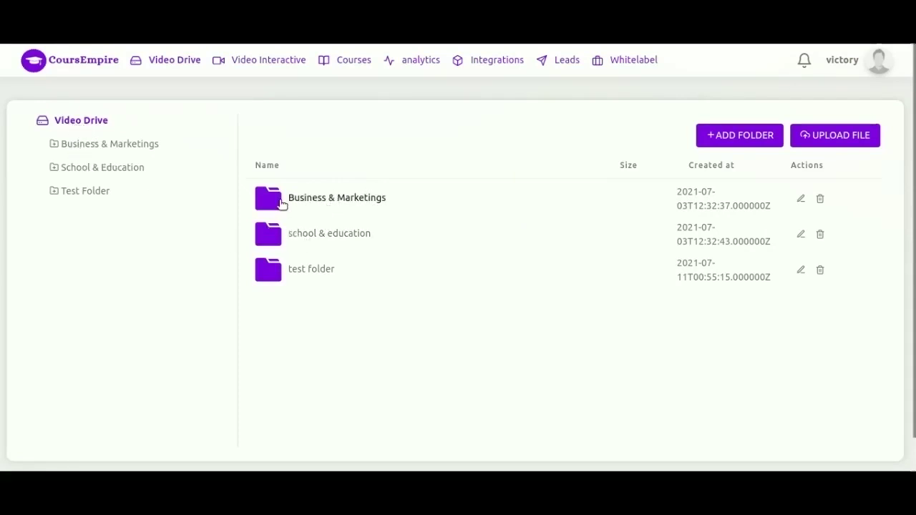
# - Browse the Business & Marketings and School & Education folders' videos in Video Drive
pyautogui.click(136, 146)
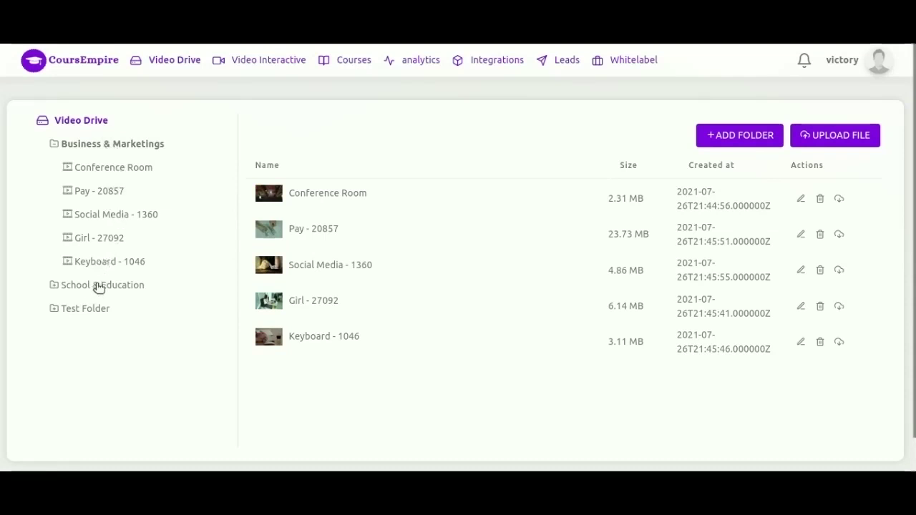
pyautogui.click(98, 287)
pyautogui.click(106, 146)
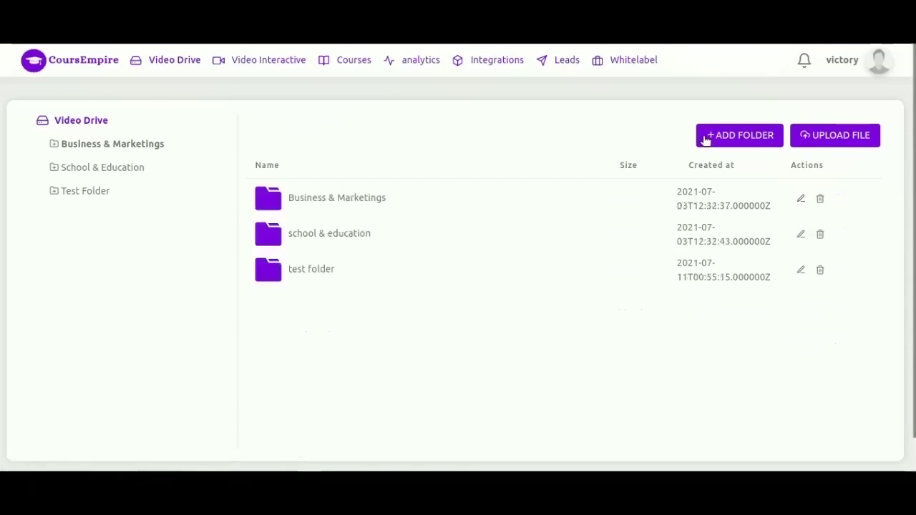
# - Create a new Video Drive folder named 'folder' and open it to see it's empty
pyautogui.click(706, 139)
pyautogui.click(444, 250)
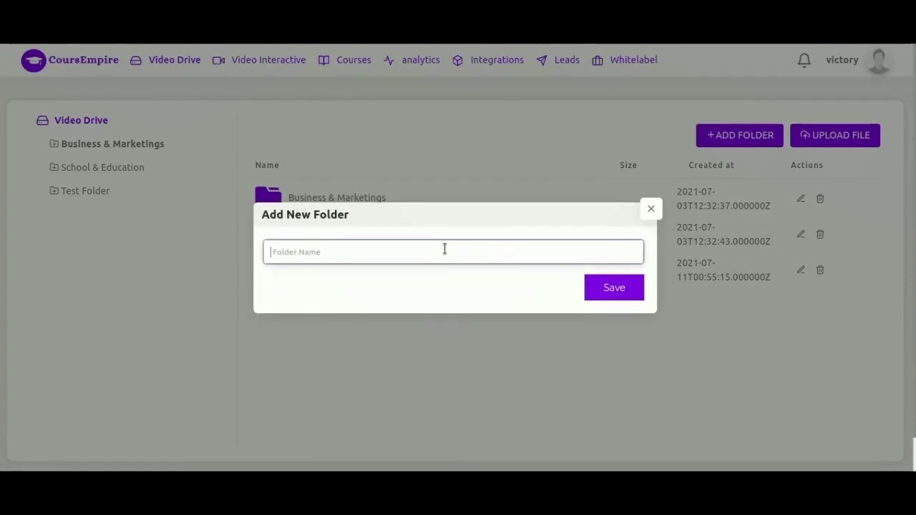
pyautogui.write('folder')
pyautogui.press('Return')
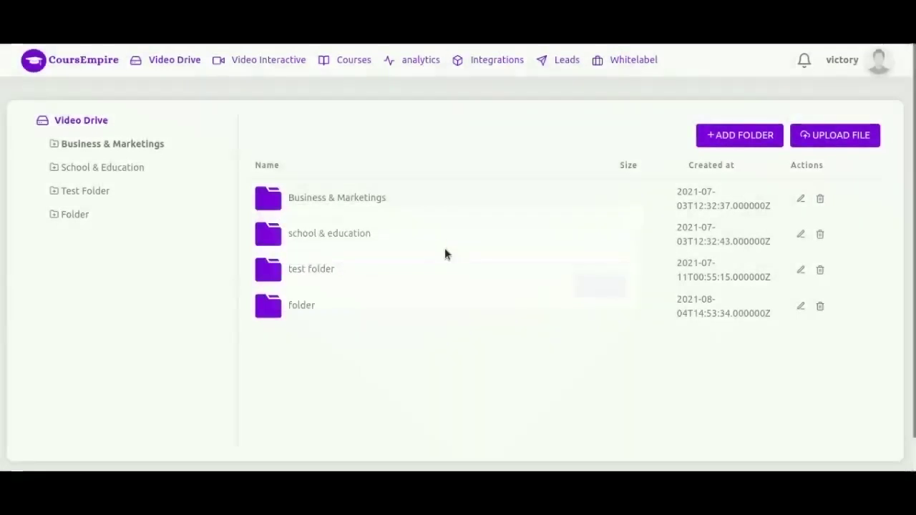
pyautogui.click(272, 310)
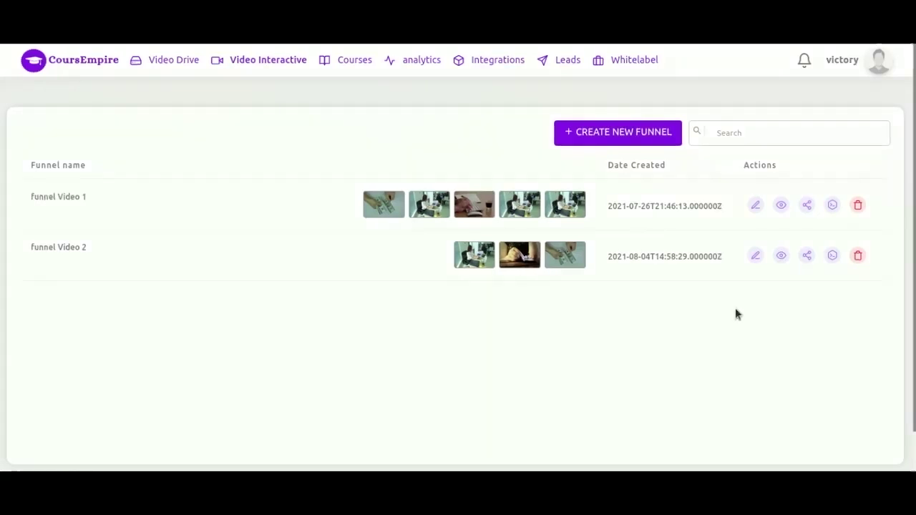
# - In funnel Video 2, move the Social Media - 1360 card and add Keyboard - 1046 below it
pyautogui.click(757, 257)
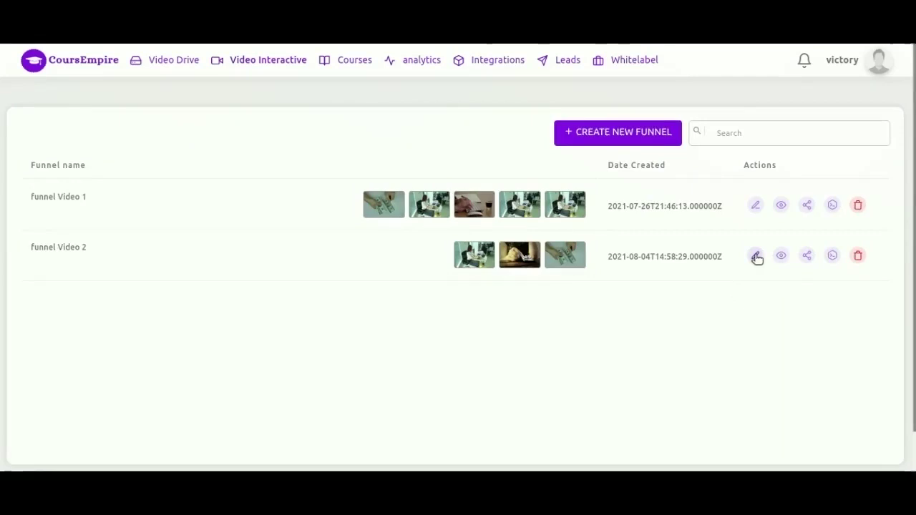
pyautogui.moveTo(620, 225); pyautogui.dragTo(769, 199)
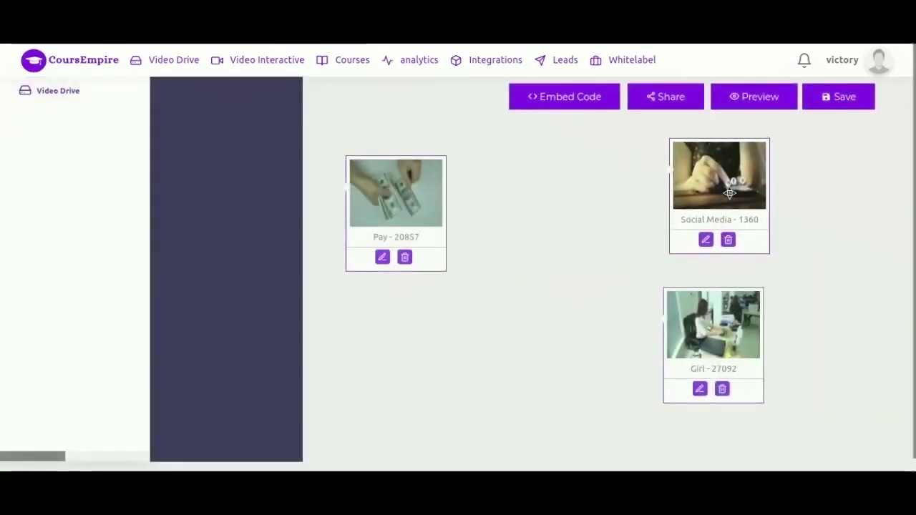
pyautogui.click(58, 92)
pyautogui.click(57, 120)
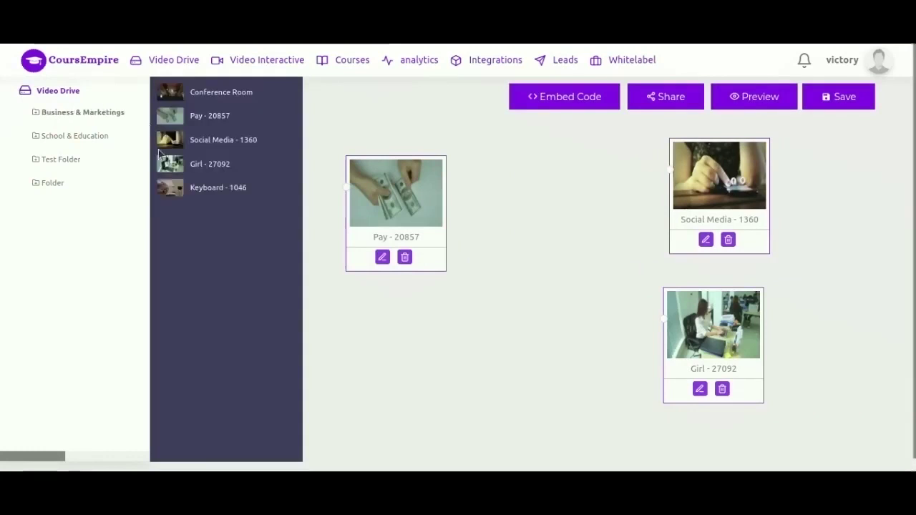
pyautogui.moveTo(166, 185); pyautogui.dragTo(529, 319)
pyautogui.moveTo(569, 216); pyautogui.dragTo(576, 350)
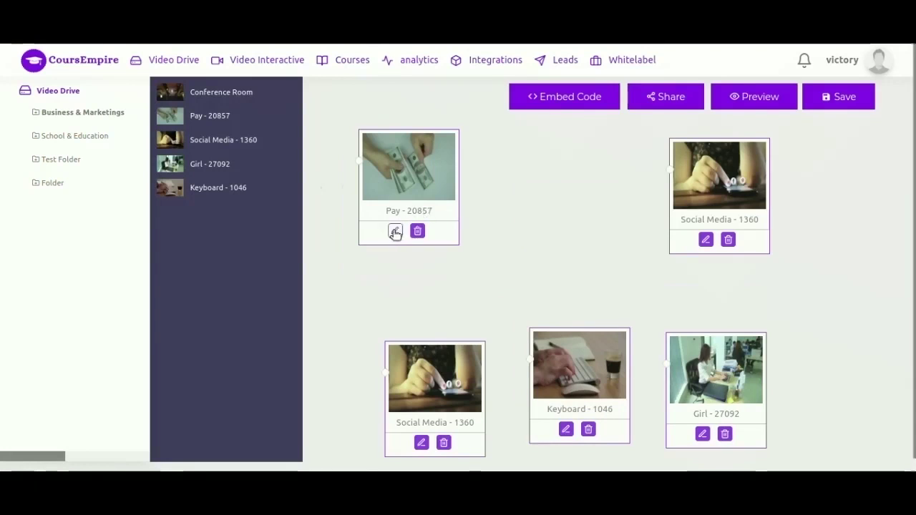
# - Open the Pay video's editor and set the player colour to a bright red
pyautogui.click(395, 233)
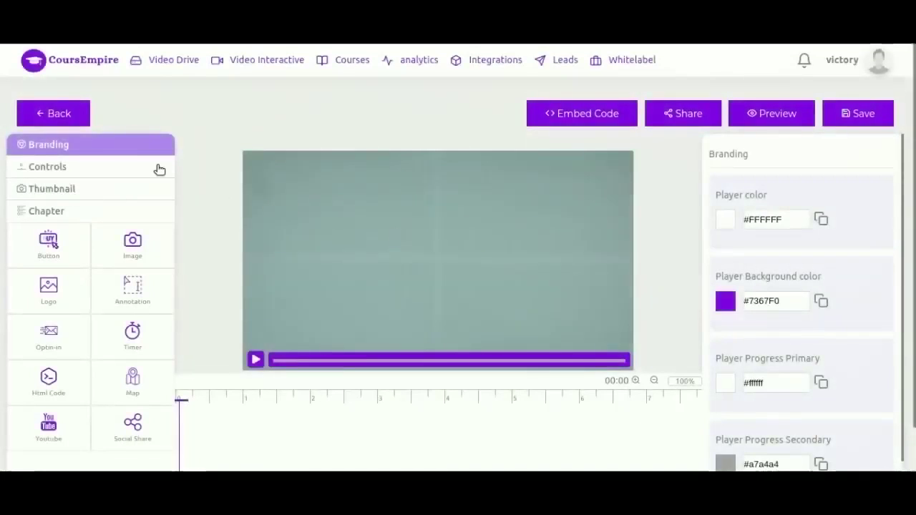
pyautogui.click(726, 219)
pyautogui.click(843, 299)
pyautogui.click(852, 291)
pyautogui.click(847, 241)
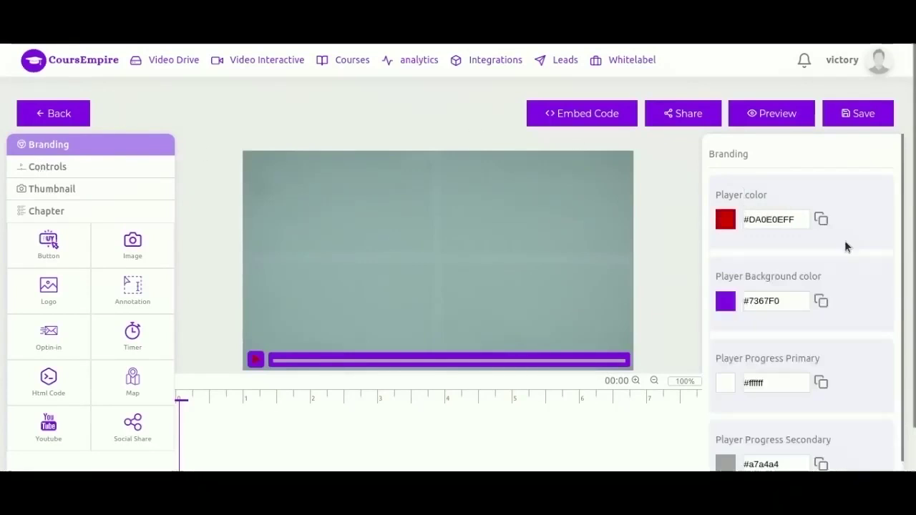
# - Set the player background colour to dark navy
pyautogui.scroll(-1, 730, 302)
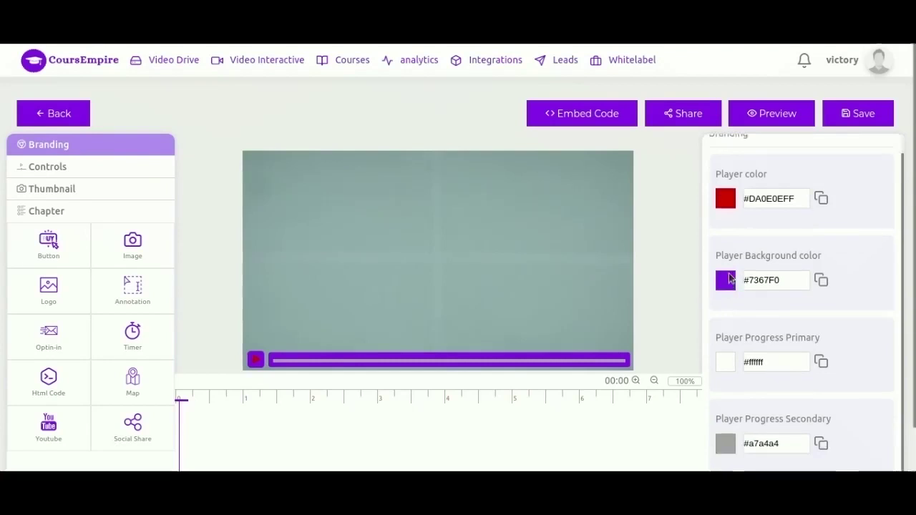
pyautogui.click(727, 281)
pyautogui.moveTo(783, 368)
pyautogui.mouseDown()
pyautogui.moveTo(753, 384)
pyautogui.moveTo(731, 337)
pyautogui.moveTo(774, 408)
pyautogui.mouseUp()
pyautogui.click(849, 304)
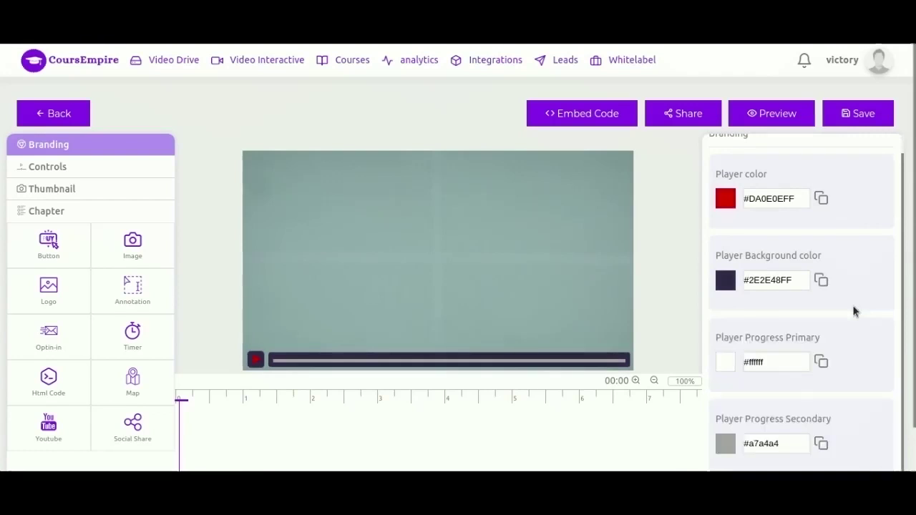
# - Set the primary progress colour to pure red
pyautogui.scroll(-2, 853, 305)
pyautogui.click(725, 312)
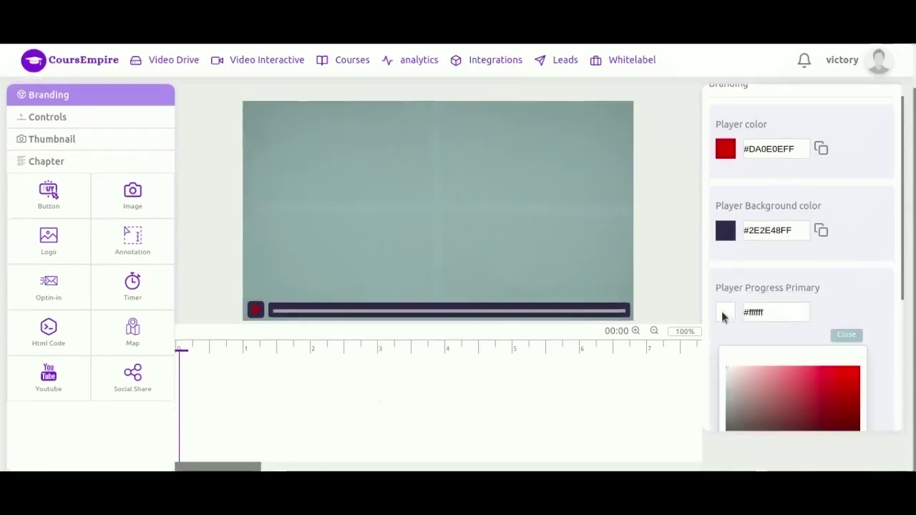
pyautogui.moveTo(822, 387); pyautogui.dragTo(865, 358)
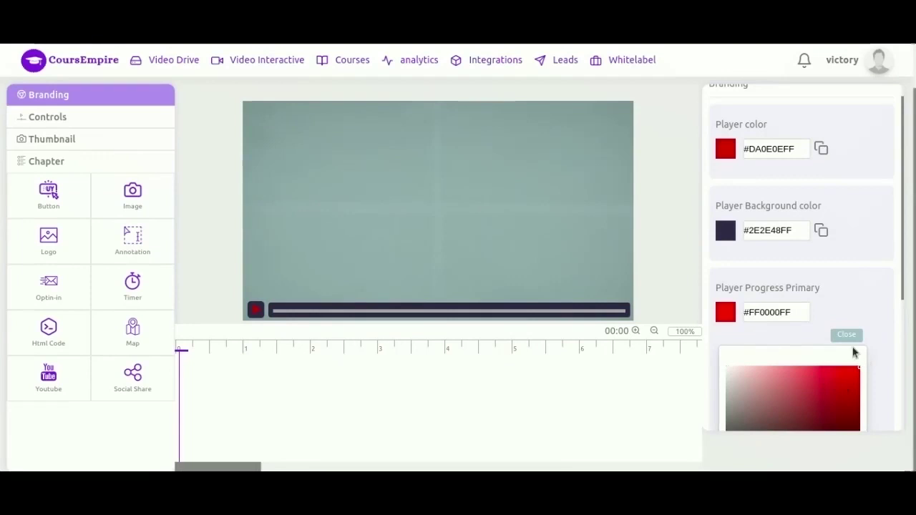
pyautogui.click(847, 335)
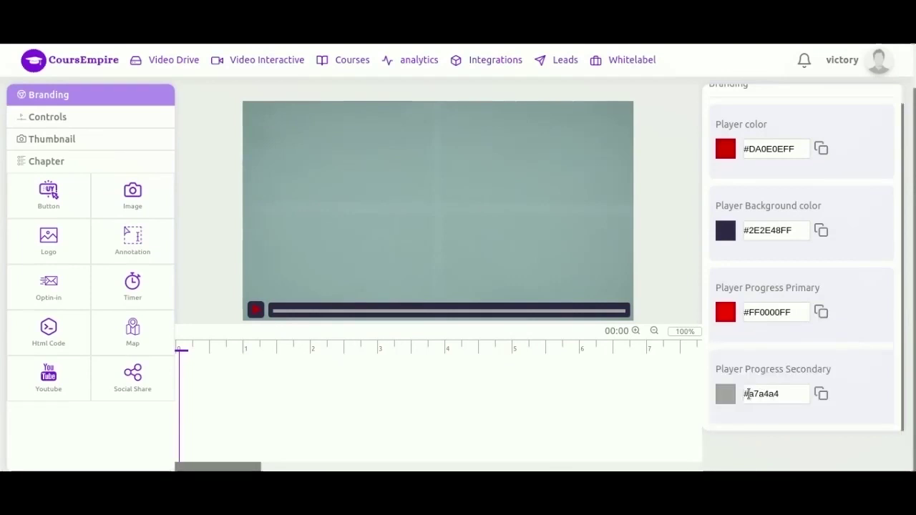
pyautogui.click(725, 395)
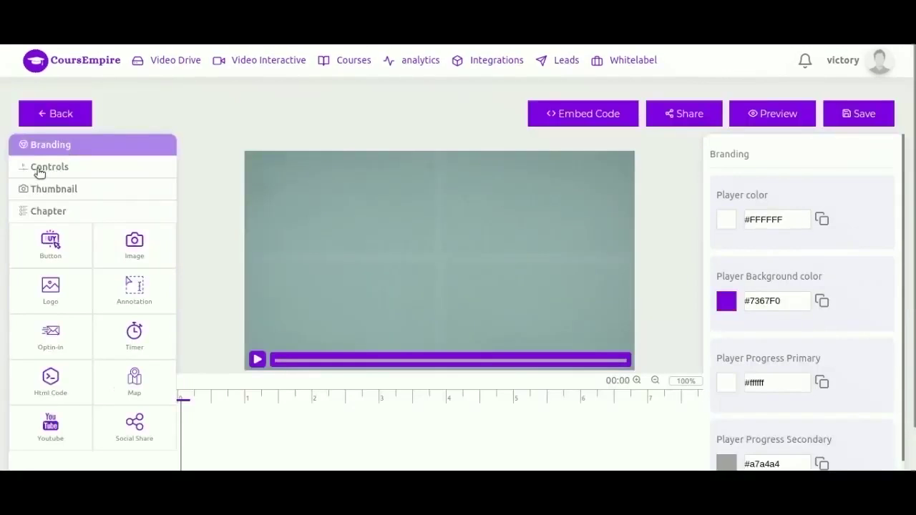
# - Turn on Autoplay and make the video redirect to google.com when it ends
pyautogui.click(39, 169)
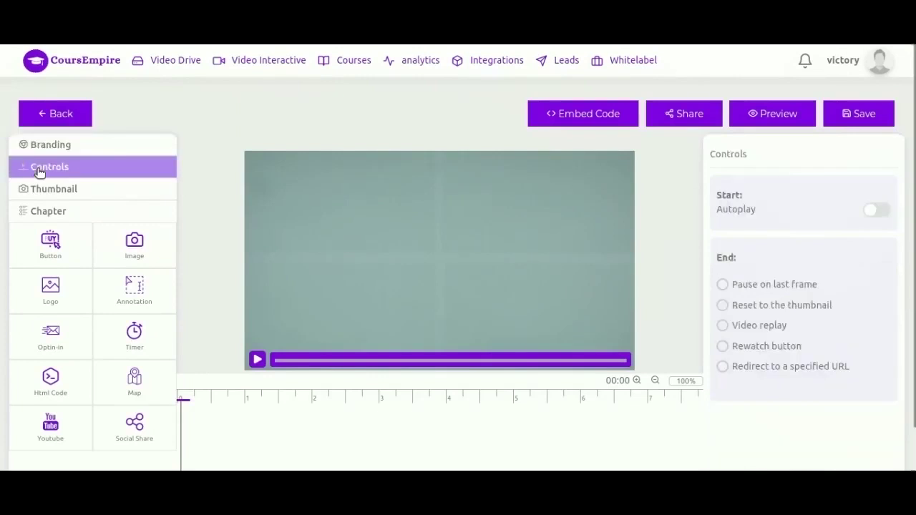
pyautogui.click(878, 211)
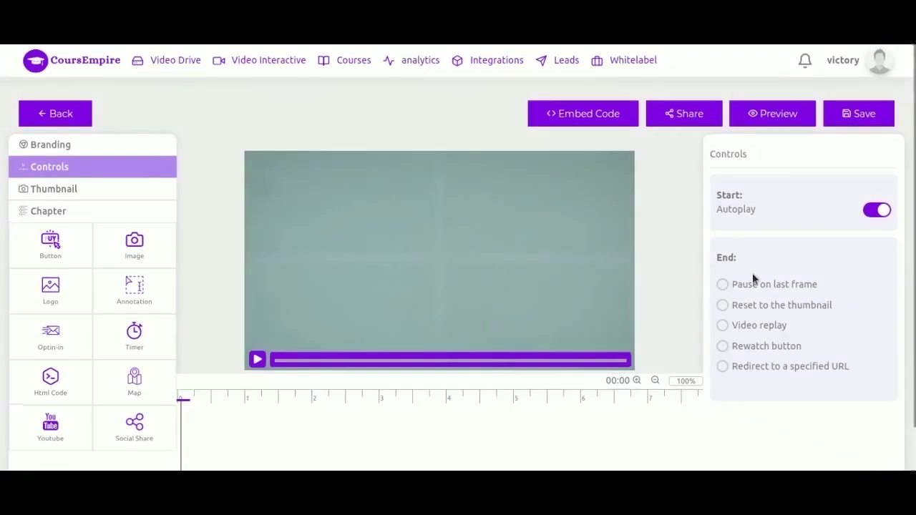
pyautogui.click(724, 285)
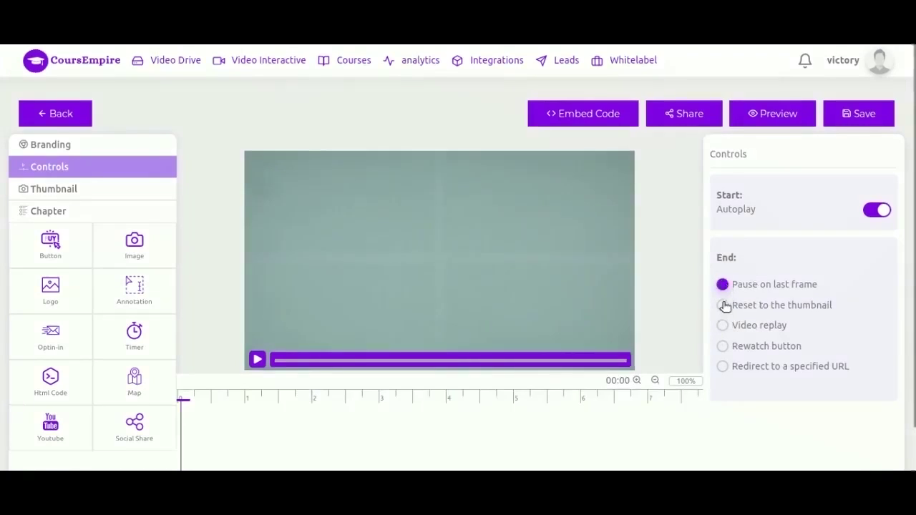
pyautogui.click(722, 325)
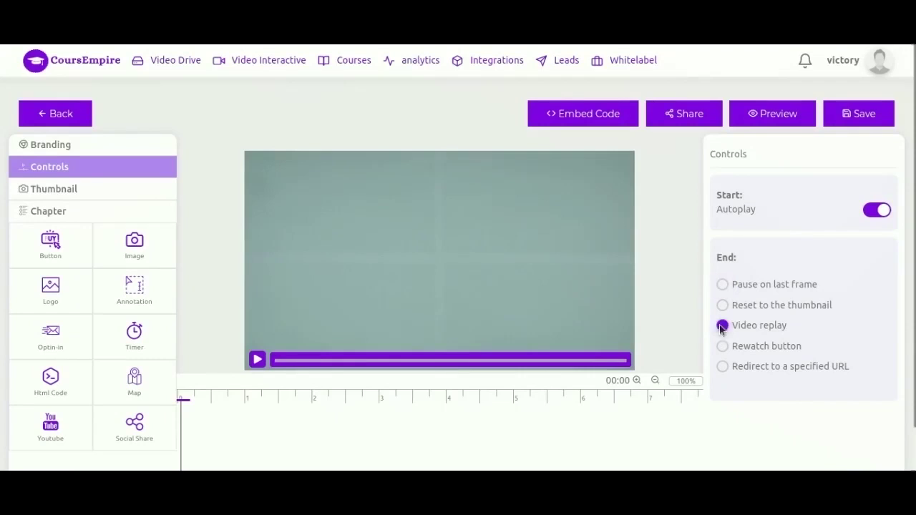
pyautogui.click(724, 366)
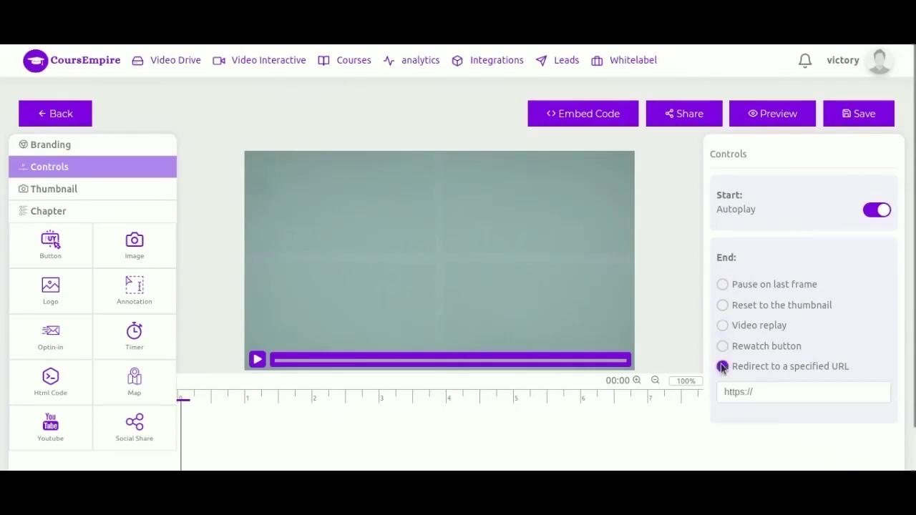
pyautogui.click(782, 386)
pyautogui.write('goog.com')
pyautogui.doubleClick(746, 393)
pyautogui.write('goof')
pyautogui.write('le.com')
# - Move the thumbnail frame slider earlier, then switch the thumbnail to Upload custom image
pyautogui.click(54, 189)
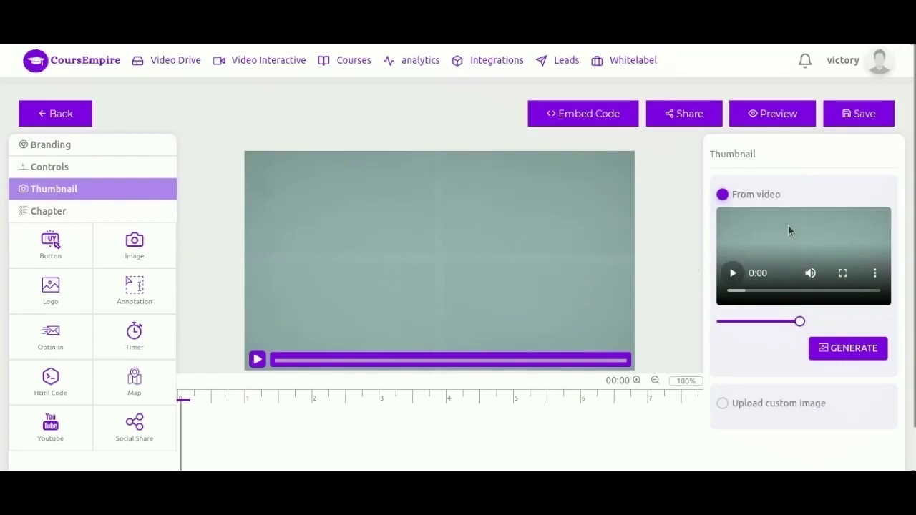
pyautogui.moveTo(800, 322); pyautogui.dragTo(770, 322)
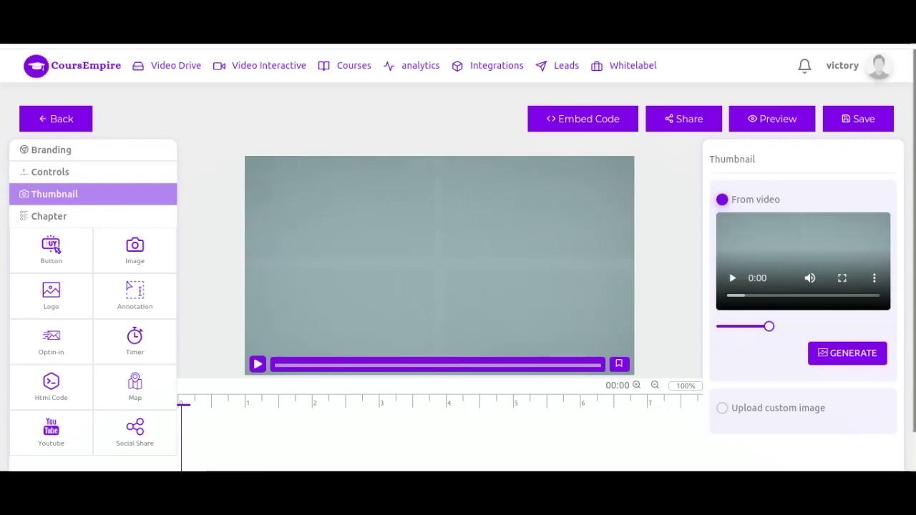
pyautogui.scroll(-1, 458, 258)
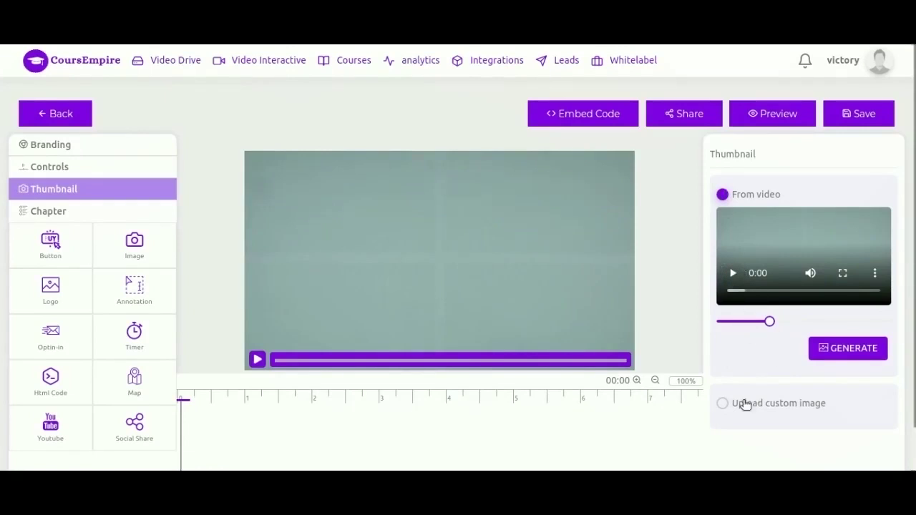
pyautogui.click(723, 404)
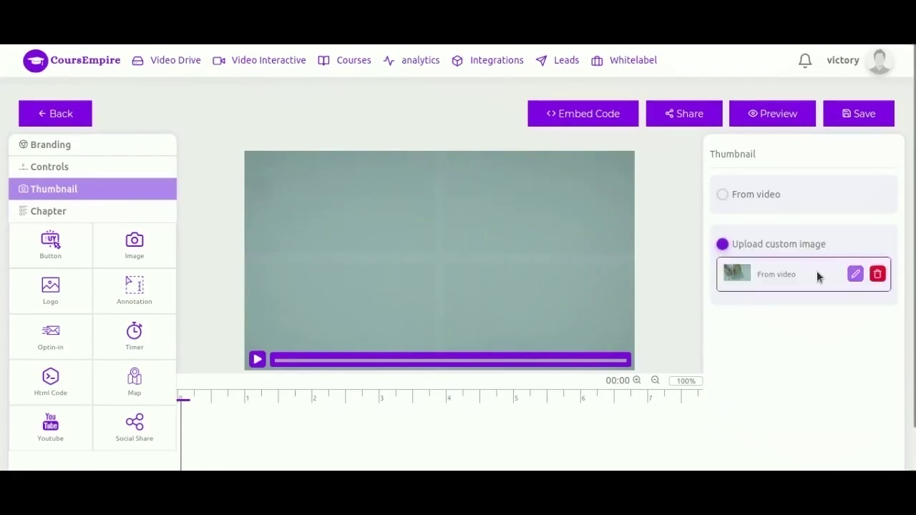
# - Browse the Business stock images in Choose Media without selecting one
pyautogui.click(862, 274)
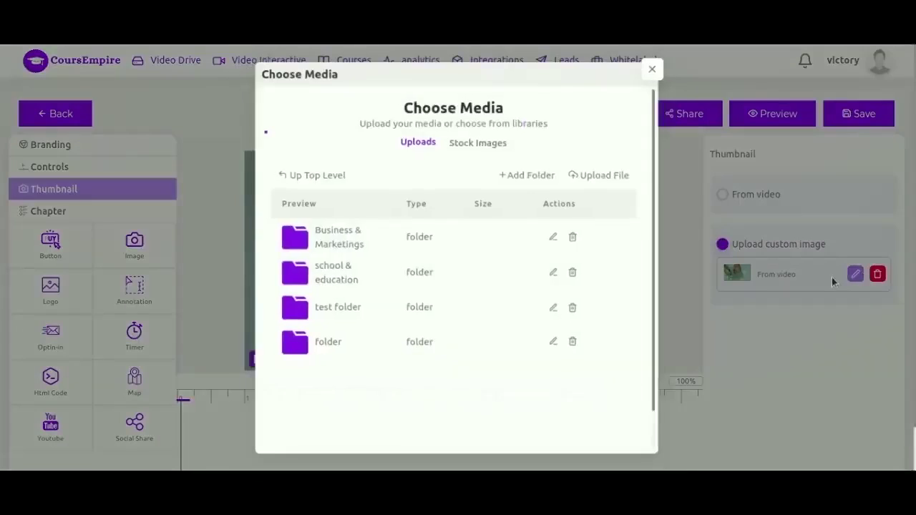
pyautogui.click(342, 256)
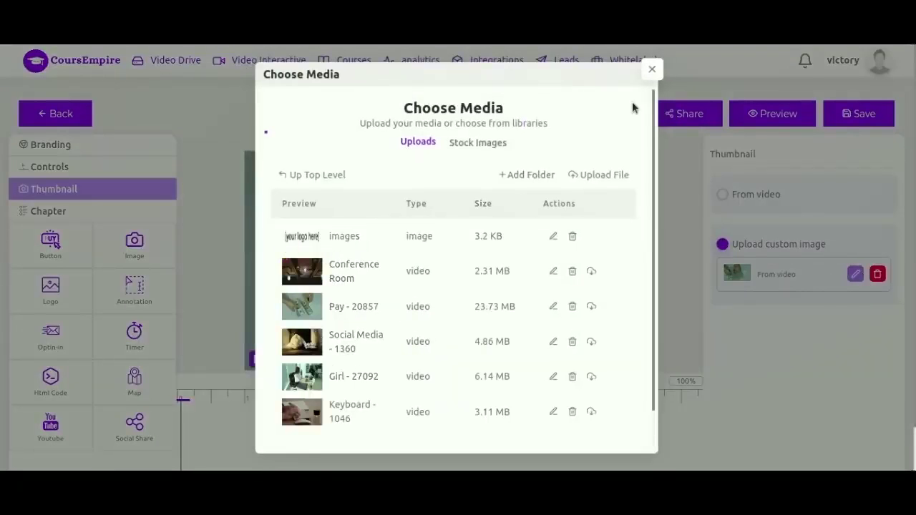
pyautogui.click(468, 144)
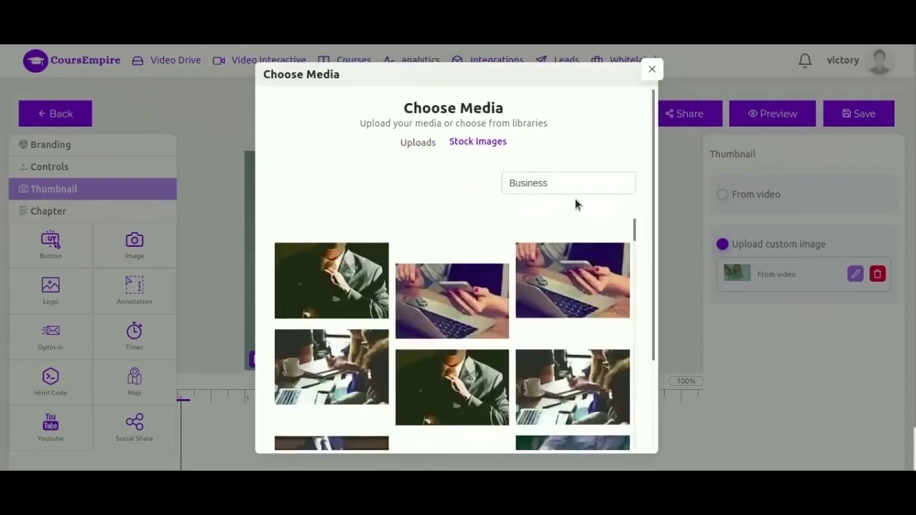
pyautogui.scroll(-4, 439, 390)
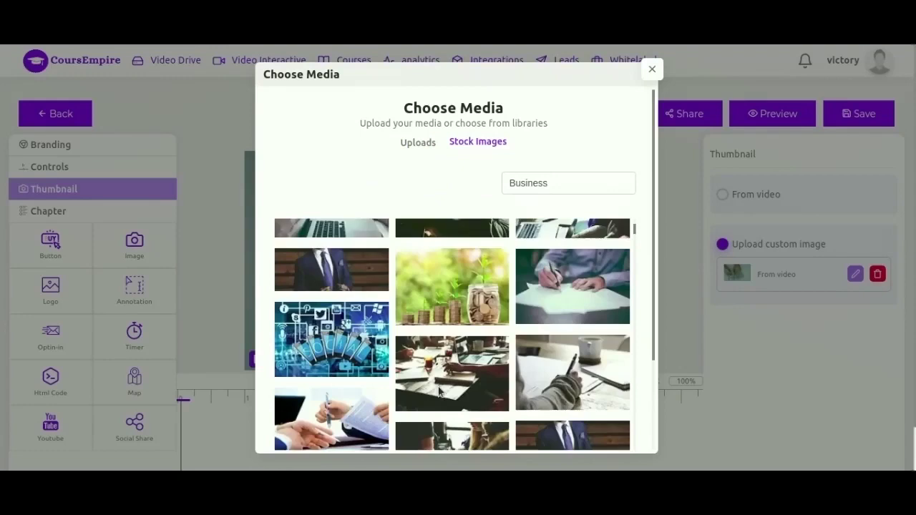
pyautogui.scroll(-6, 440, 390)
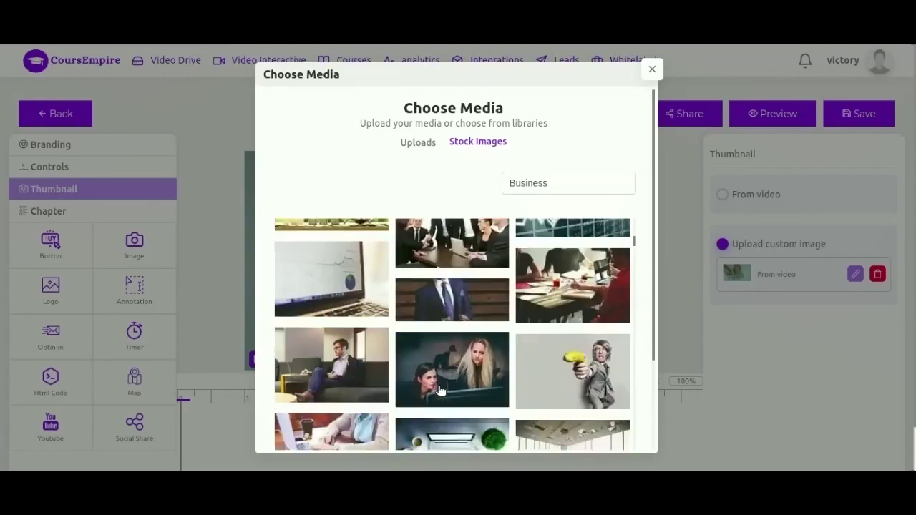
pyautogui.scroll(-6, 440, 391)
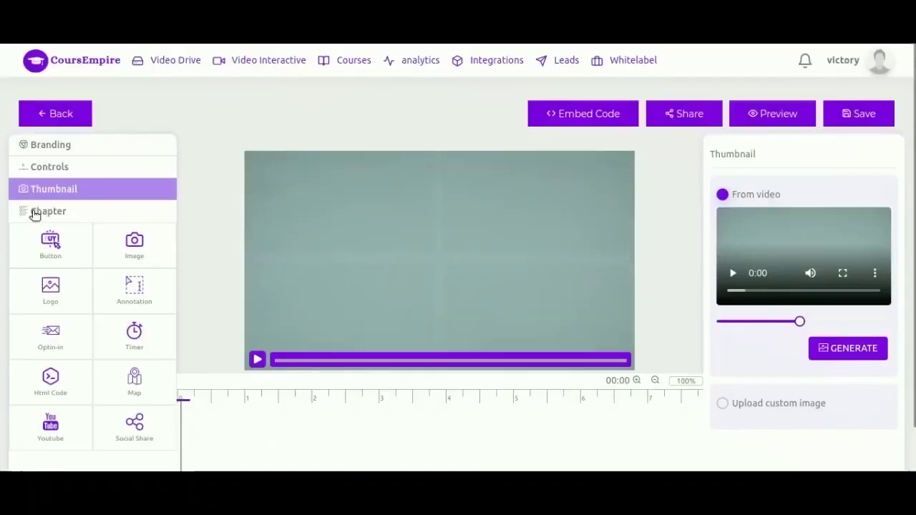
# - Enable chapters and rename the first bookmark to 'intro'
pyautogui.click(35, 211)
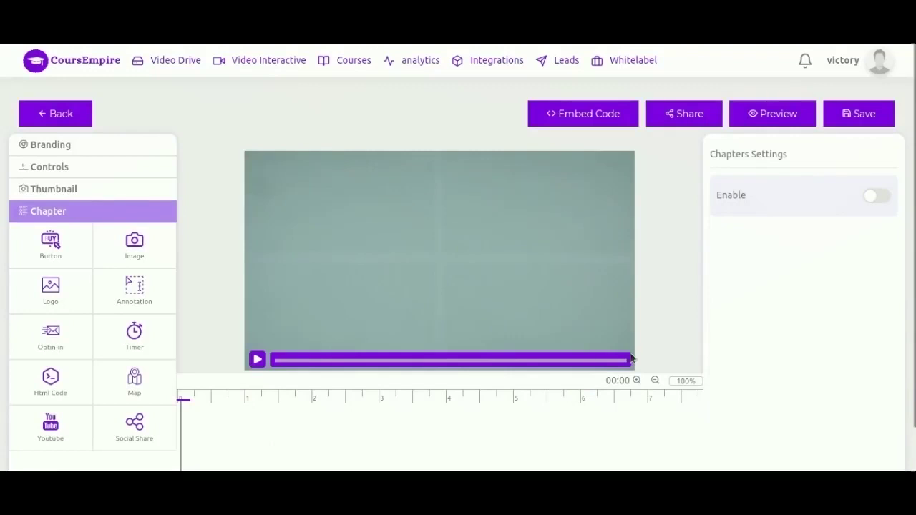
pyautogui.click(879, 198)
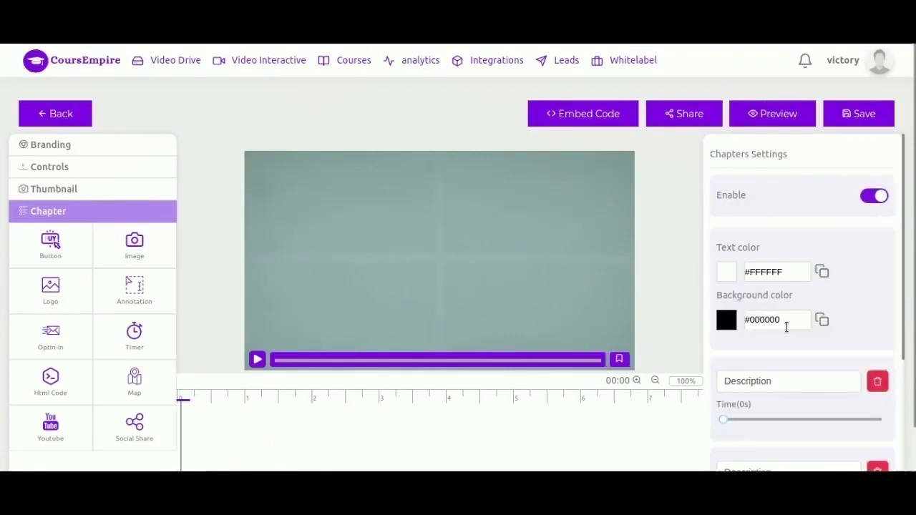
pyautogui.click(619, 359)
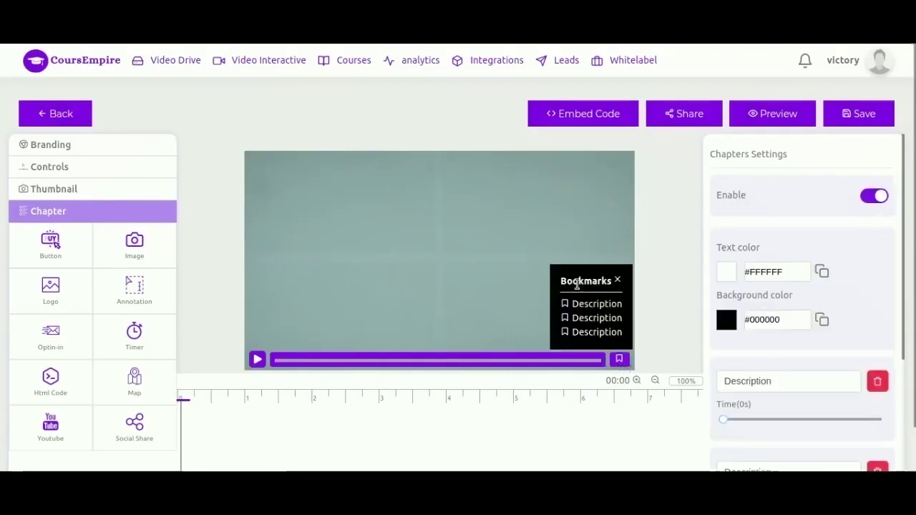
pyautogui.doubleClick(761, 380)
pyautogui.write('i')
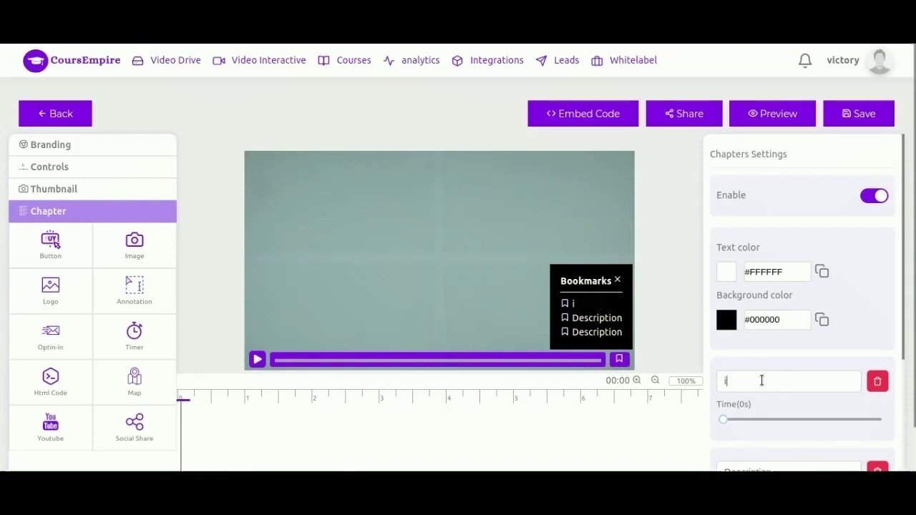
pyautogui.write('ntro')
# - Rename the next two bookmarks to 'chapter 1' and 'Chapter 2'
pyautogui.scroll(-1, 807, 383)
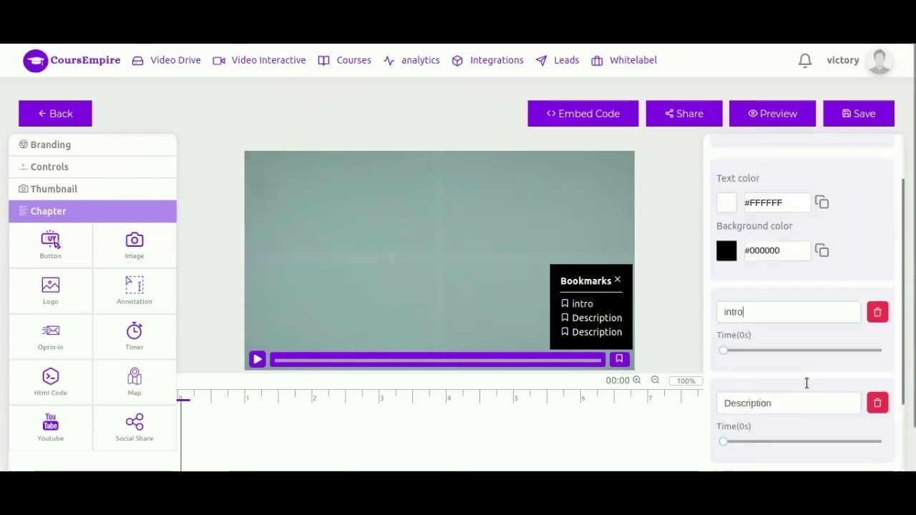
pyautogui.scroll(-1, 807, 383)
pyautogui.doubleClick(790, 353)
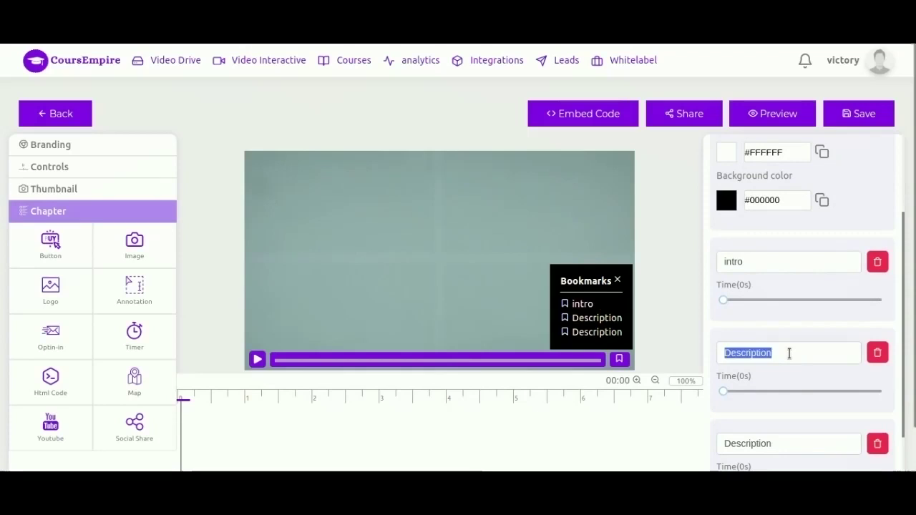
pyautogui.write('chapter')
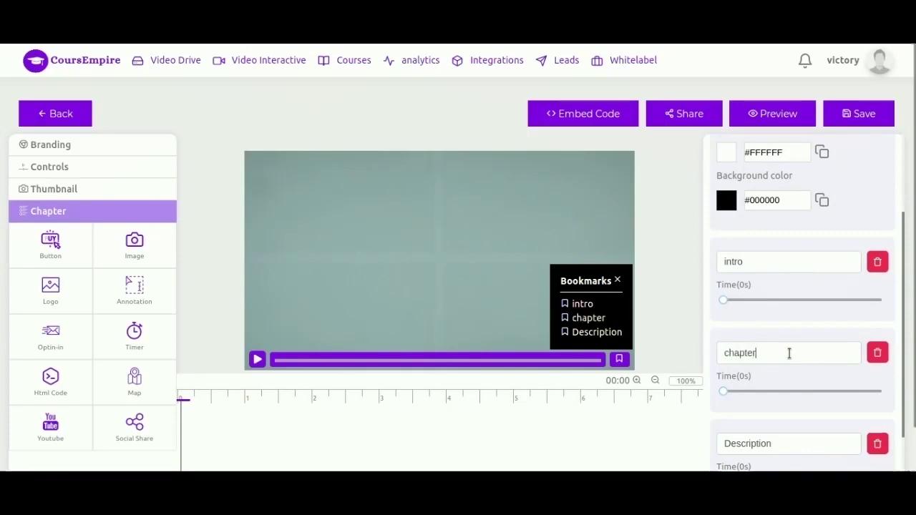
pyautogui.write(' 1')
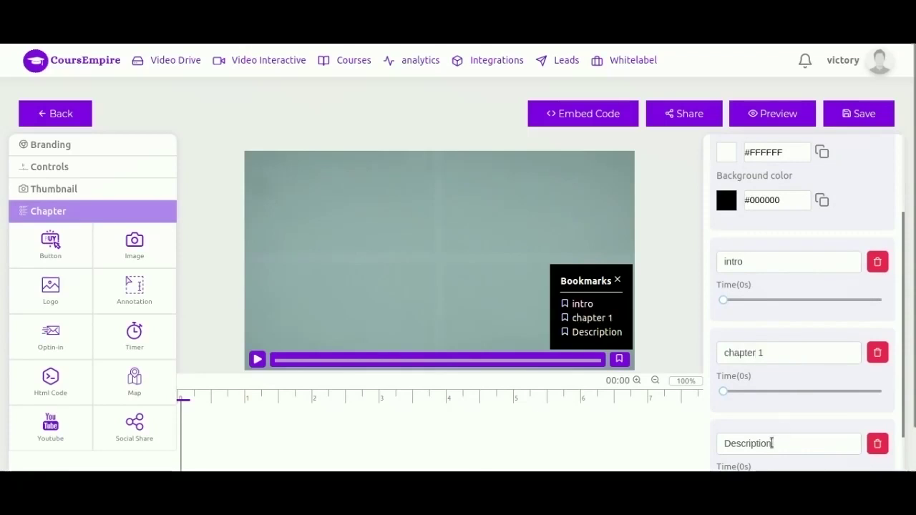
pyautogui.doubleClick(772, 443)
pyautogui.write('Chap')
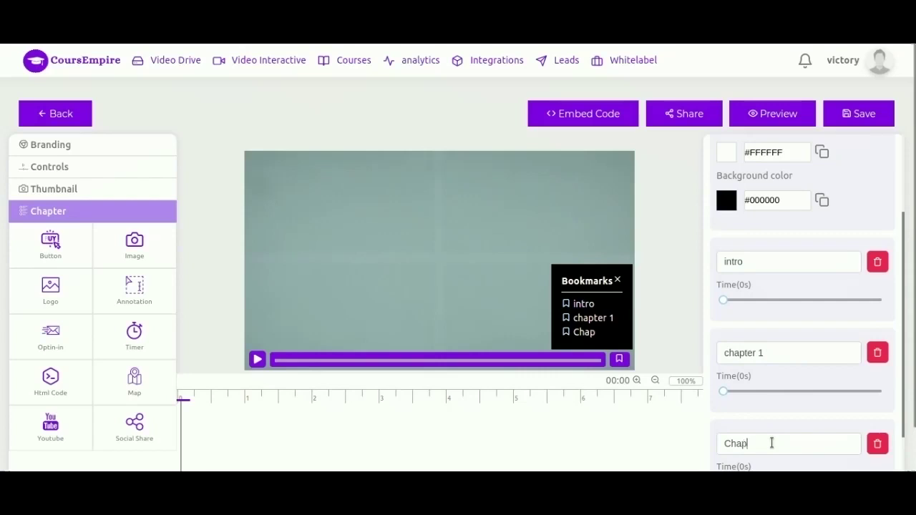
pyautogui.write('ter 2')
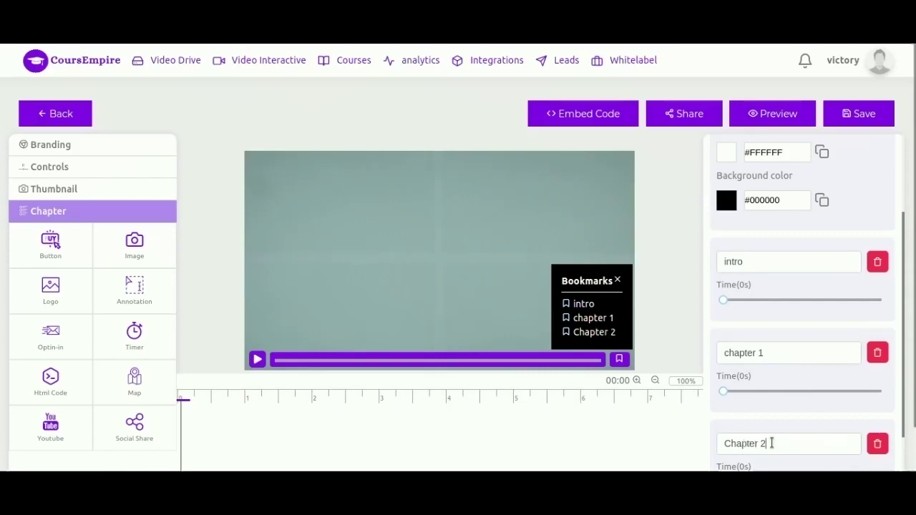
# - Set chapter 1 to start at 11s and Chapter 2 at 18s
pyautogui.scroll(-1, 773, 390)
pyautogui.moveTo(726, 335); pyautogui.dragTo(800, 336)
pyautogui.click(731, 425)
pyautogui.moveTo(742, 438); pyautogui.dragTo(849, 430)
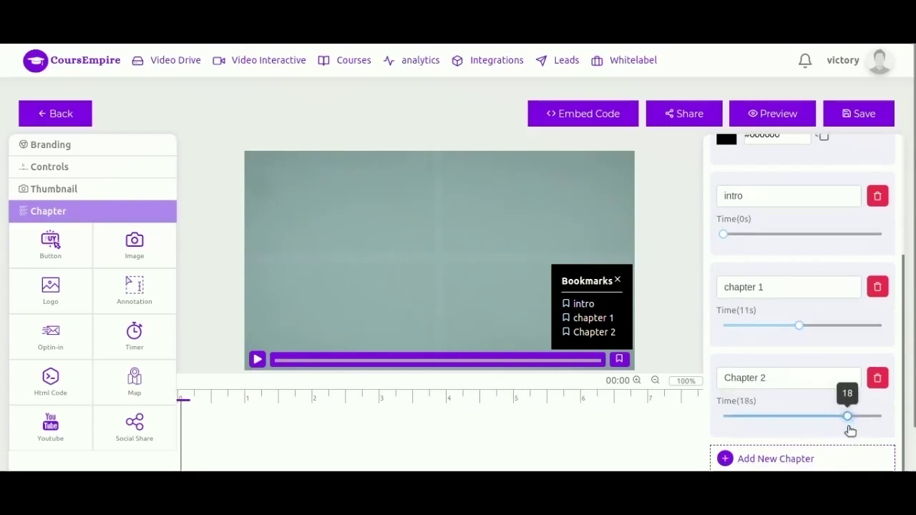
# - Place a Primary-style button near the video's top left and select it for editing
pyautogui.click(840, 112)
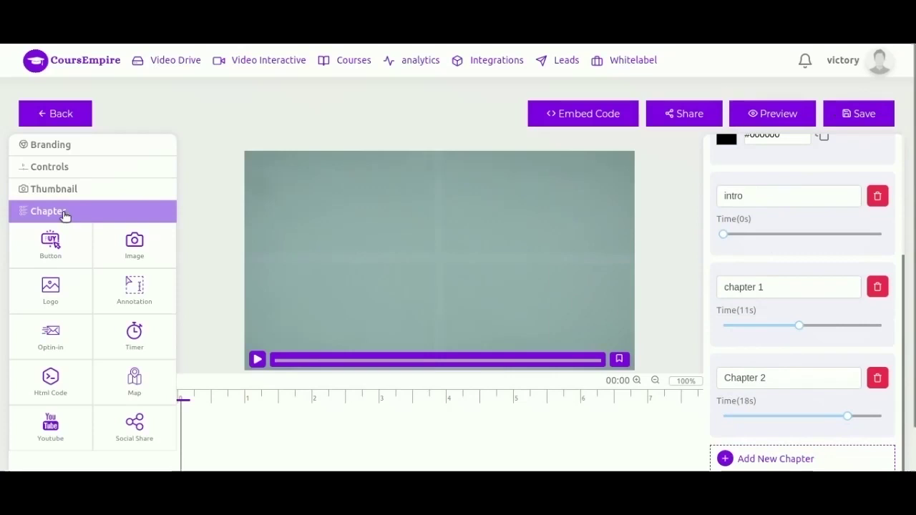
pyautogui.click(50, 242)
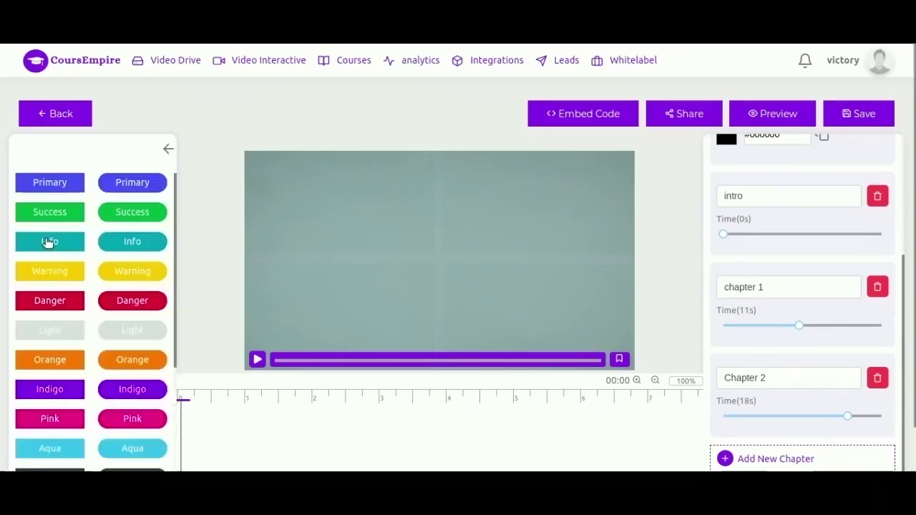
pyautogui.moveTo(54, 185); pyautogui.dragTo(313, 179)
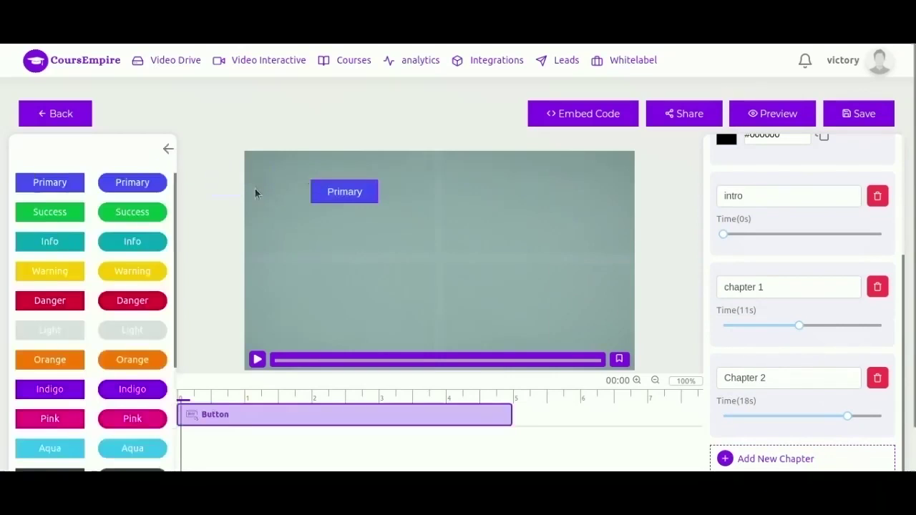
pyautogui.click(167, 150)
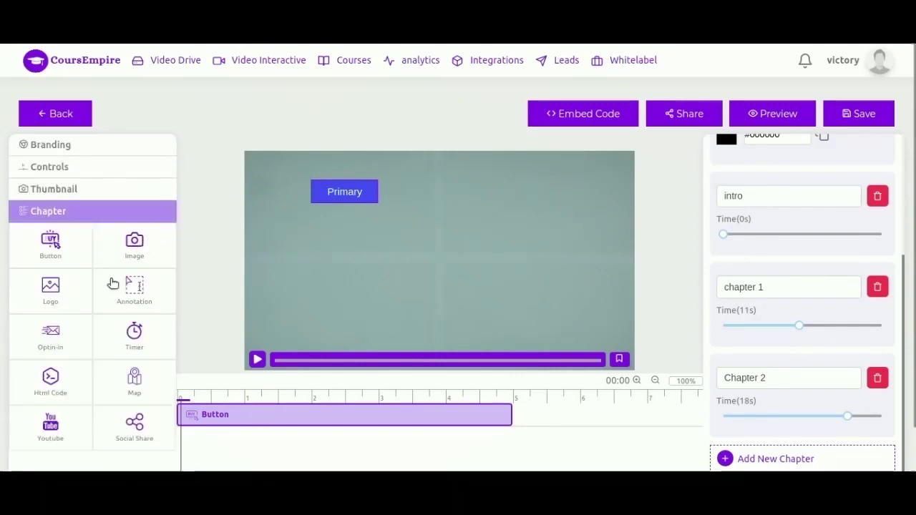
pyautogui.click(340, 198)
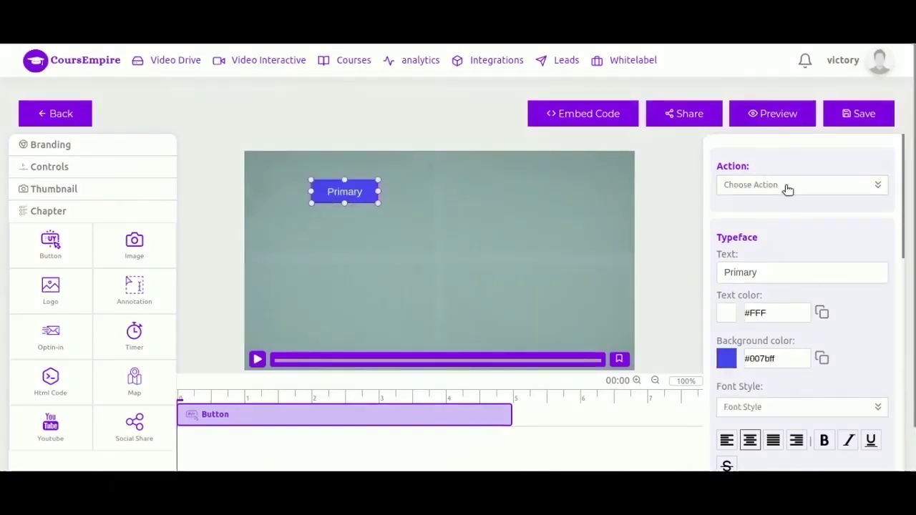
# - Keep the button's action as Do Nothing and make its text red (#DA2727FF)
pyautogui.click(788, 186)
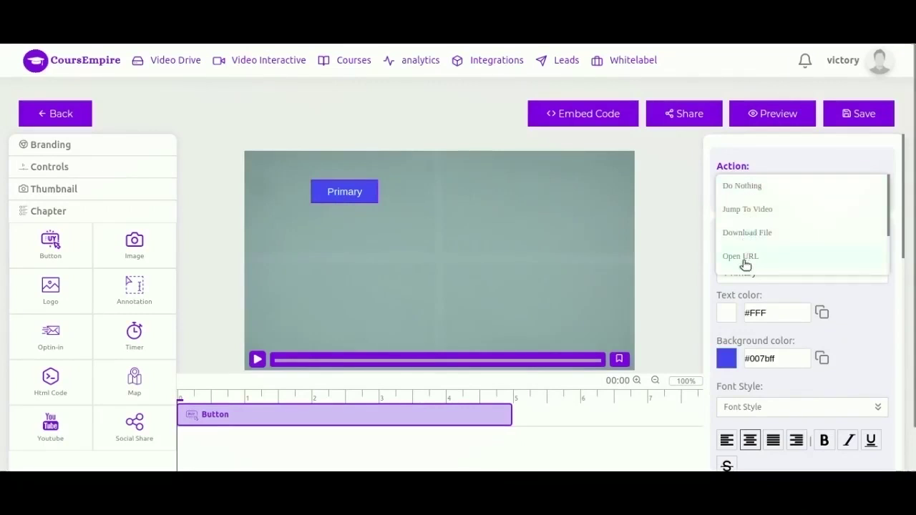
pyautogui.click(743, 194)
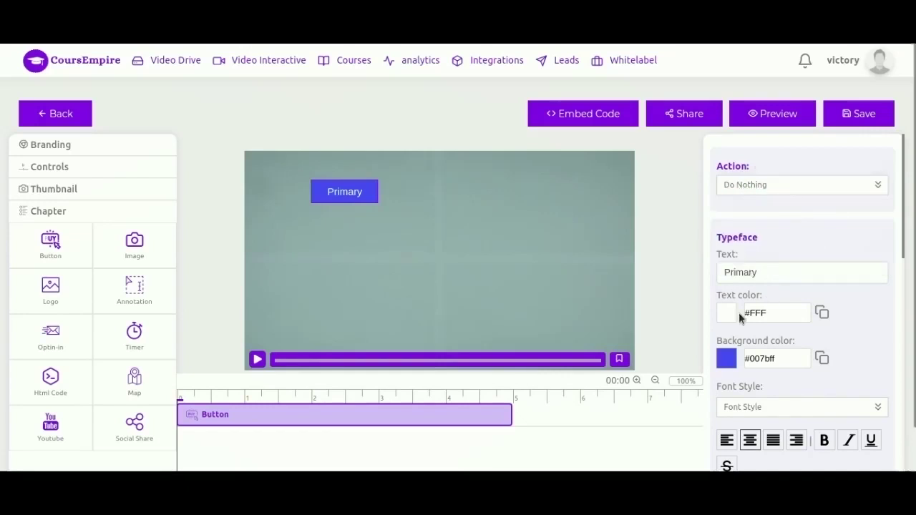
pyautogui.click(729, 316)
pyautogui.click(831, 387)
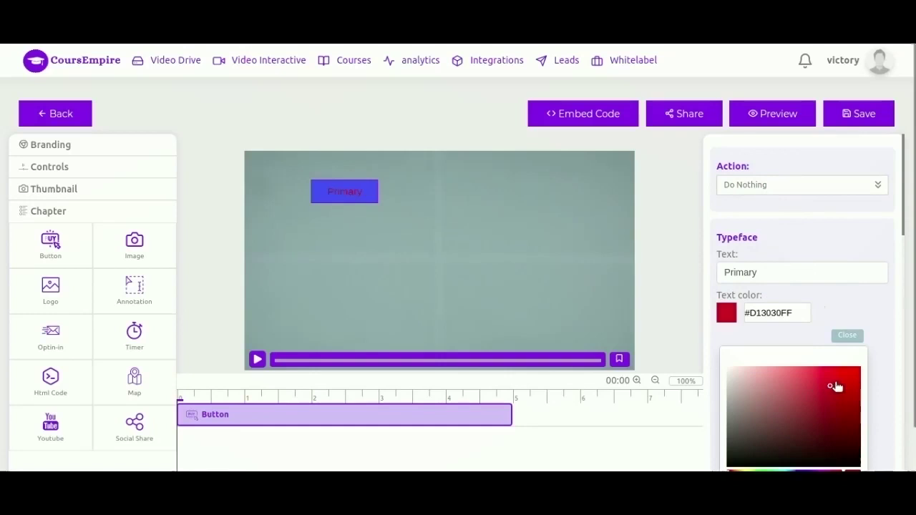
pyautogui.click(847, 335)
# - Give the button an Elastic entrance animation
pyautogui.scroll(-5, 802, 301)
pyautogui.click(803, 261)
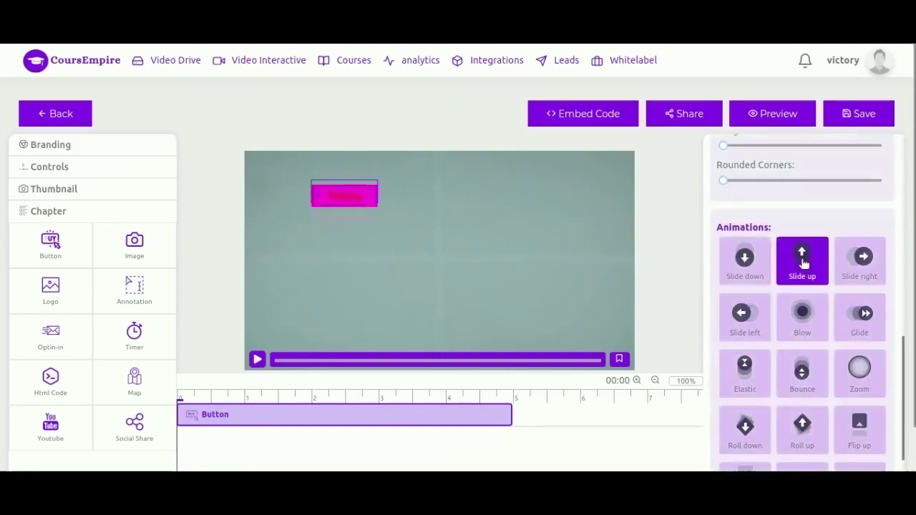
pyautogui.click(863, 263)
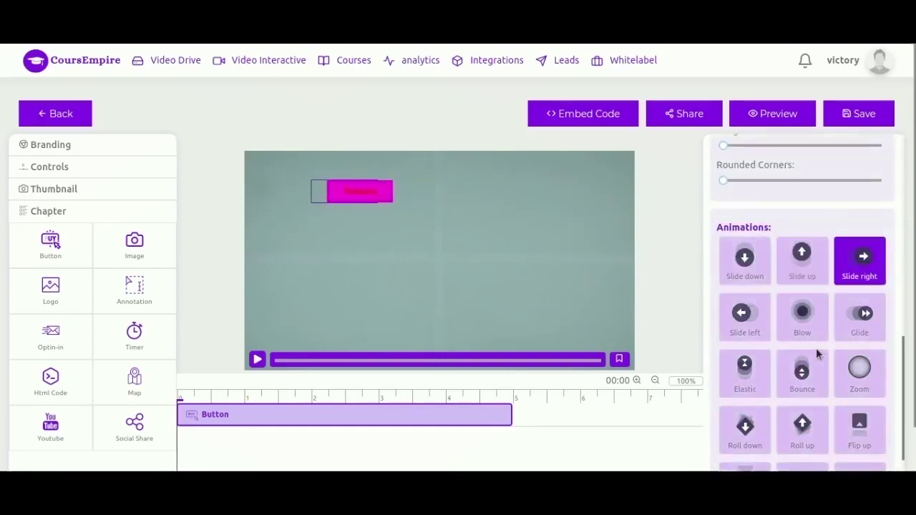
pyautogui.click(745, 376)
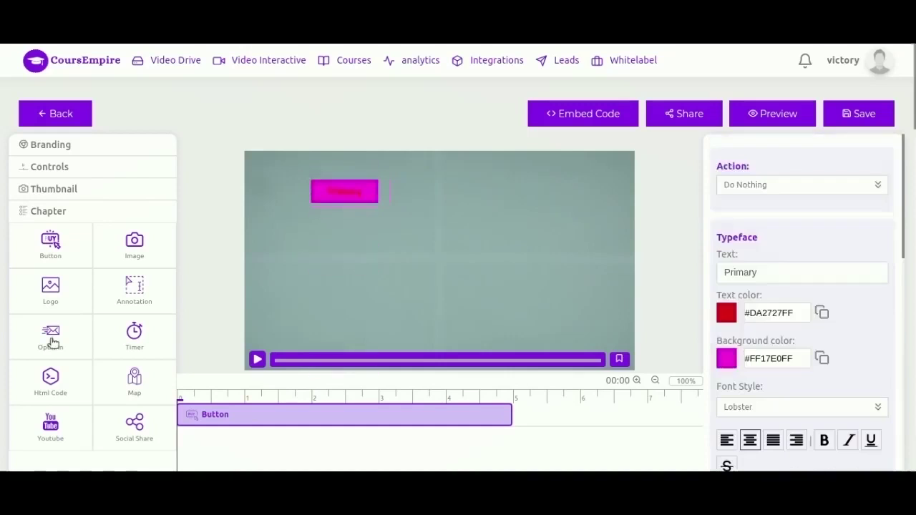
# - Add the opt-in form at the top of the video, enlarged to show the email field and SUBMIT
pyautogui.moveTo(52, 342); pyautogui.dragTo(429, 267)
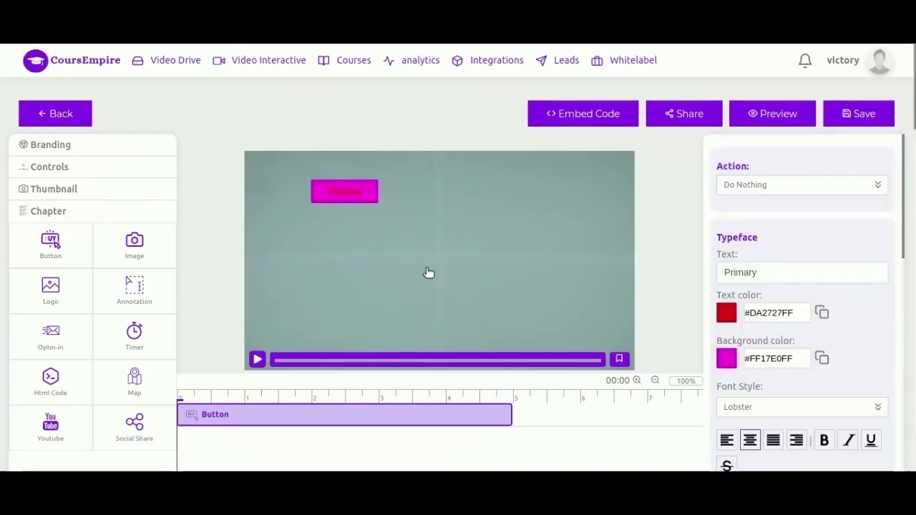
pyautogui.moveTo(477, 288); pyautogui.dragTo(375, 175)
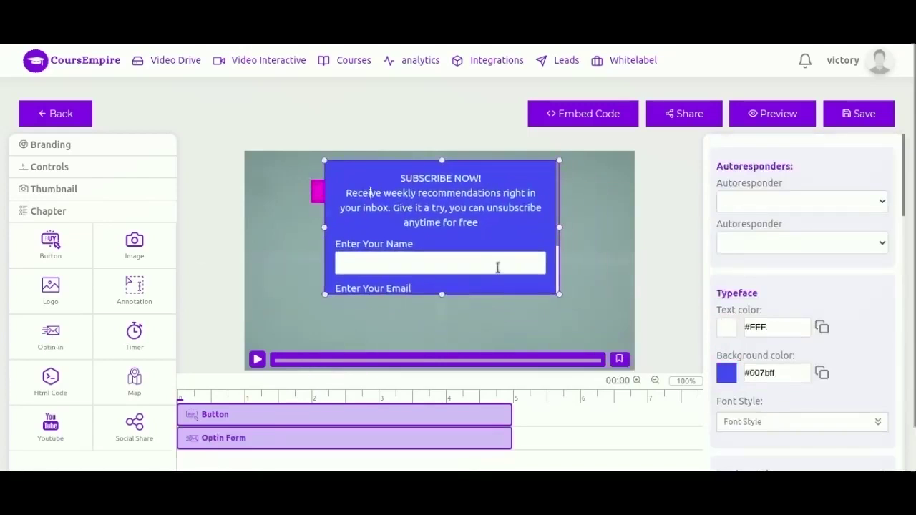
pyautogui.moveTo(558, 292); pyautogui.dragTo(631, 346)
pyautogui.click(767, 201)
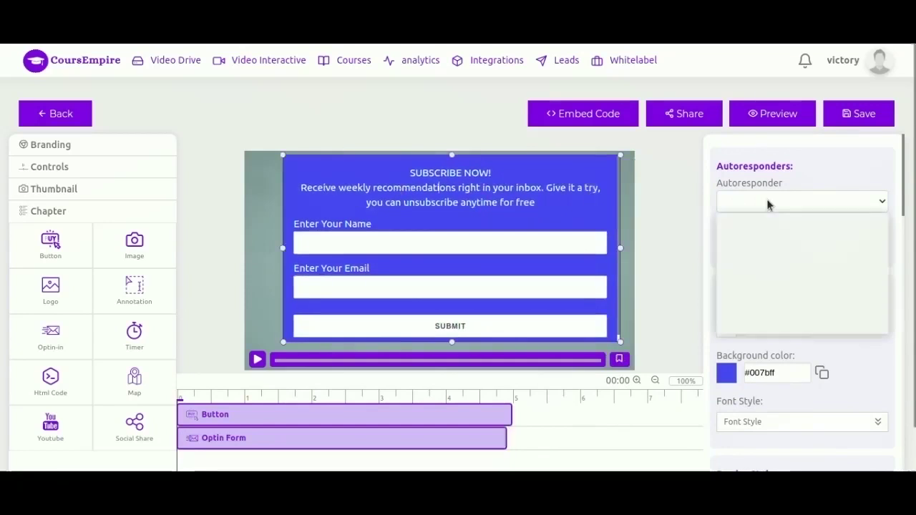
pyautogui.click(818, 175)
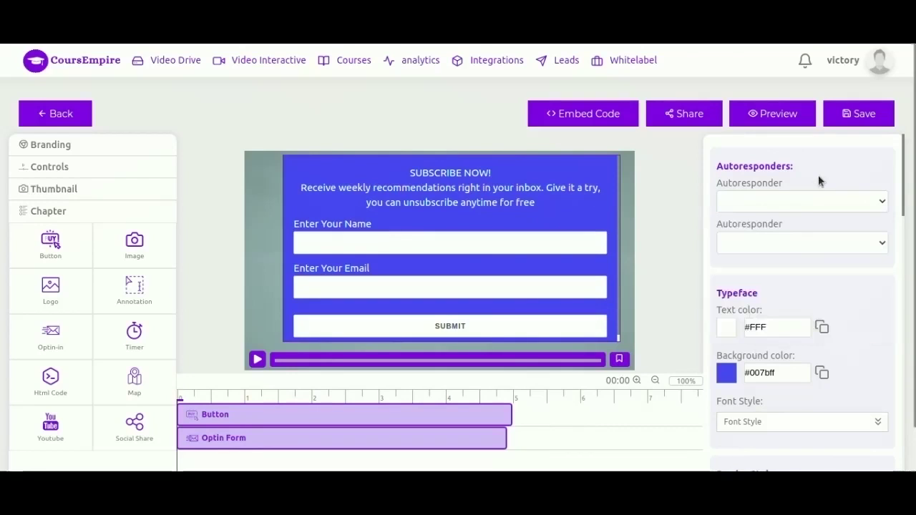
# - Set the opt-in form's text colour to pinkish-grey #C9AAAAFF
pyautogui.click(730, 331)
pyautogui.click(748, 403)
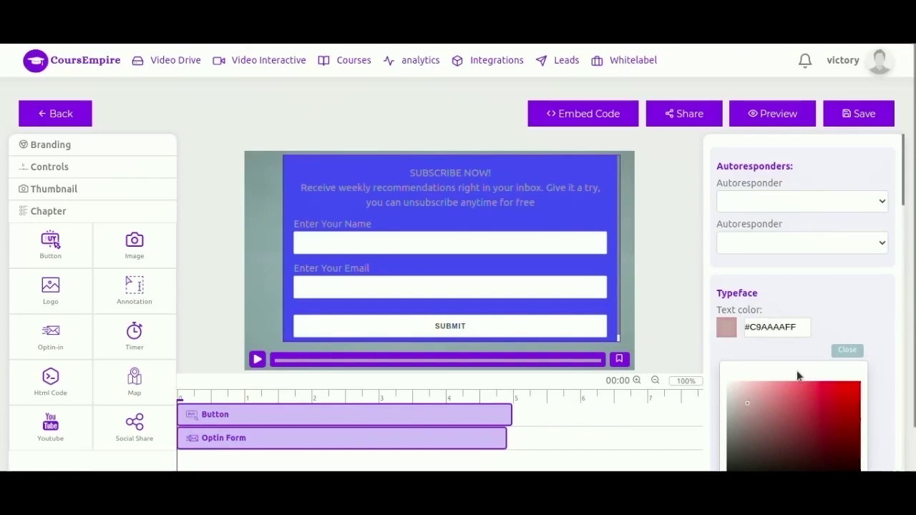
pyautogui.click(847, 350)
pyautogui.click(731, 373)
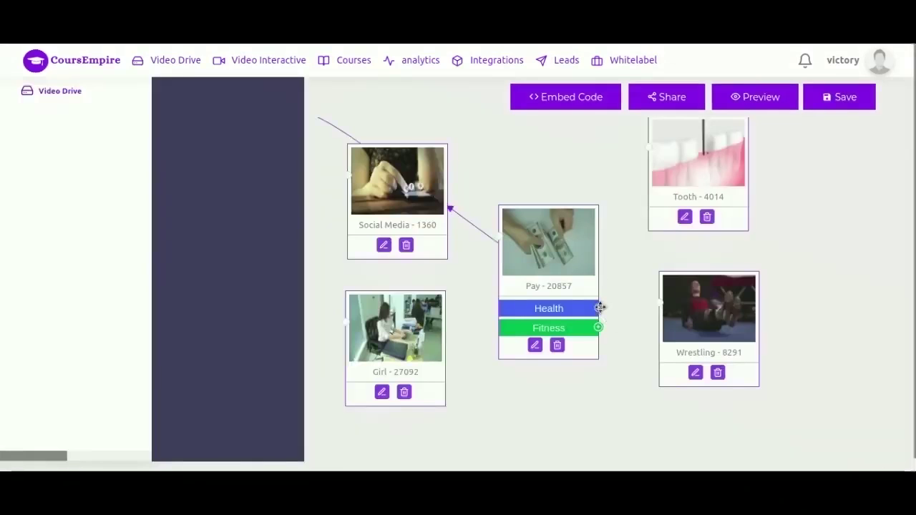
# - Connect Health to the Tooth video and Fitness to Wrestling, nudge both nodes, and save
pyautogui.moveTo(600, 307); pyautogui.dragTo(649, 147)
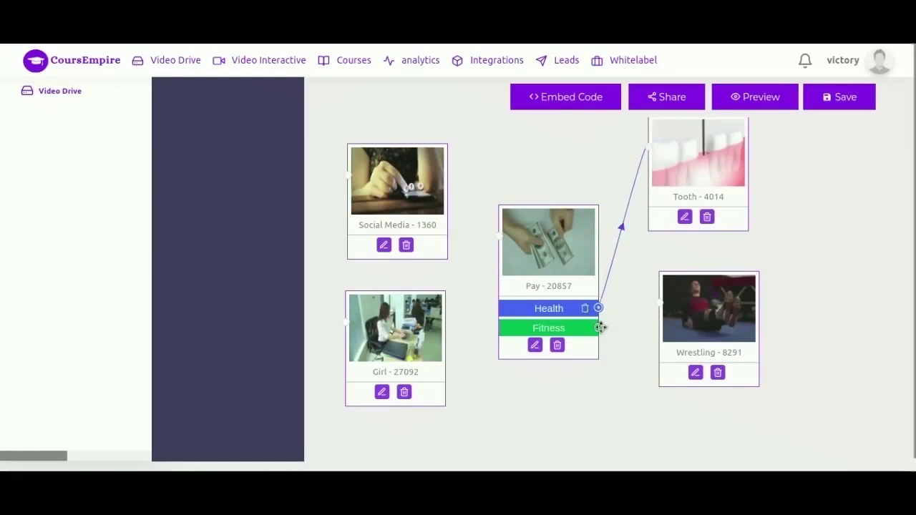
pyautogui.moveTo(599, 328); pyautogui.dragTo(660, 302)
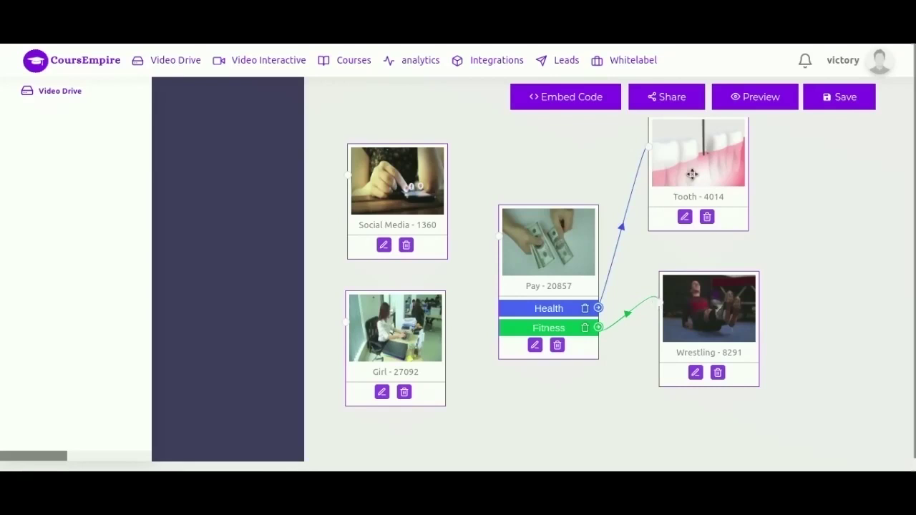
pyautogui.moveTo(691, 176); pyautogui.dragTo(715, 200)
pyautogui.moveTo(708, 329); pyautogui.dragTo(725, 345)
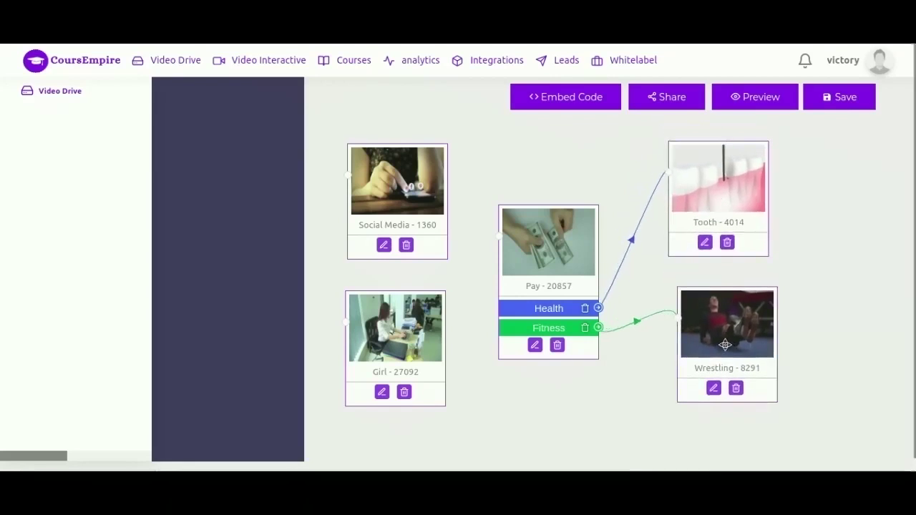
pyautogui.click(849, 99)
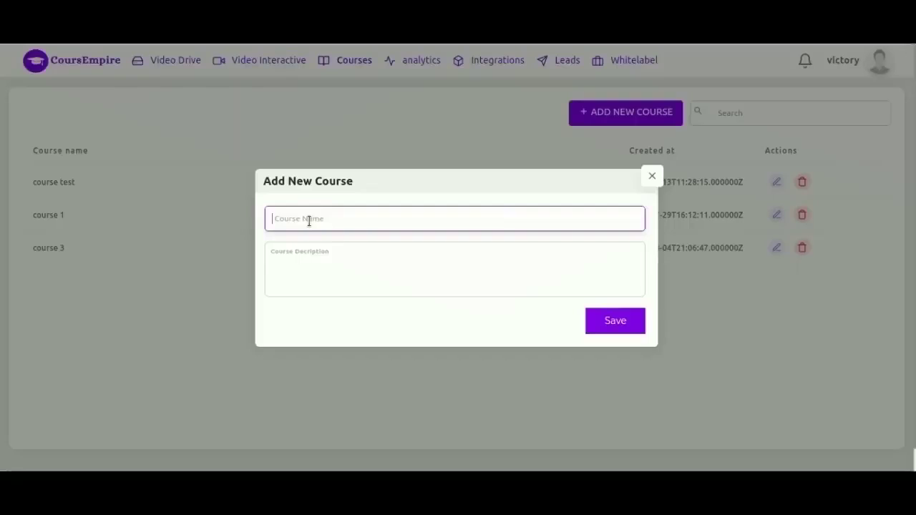
# - Create a course titled 'course name' with the description 'course description' and save it
pyautogui.write('course name')
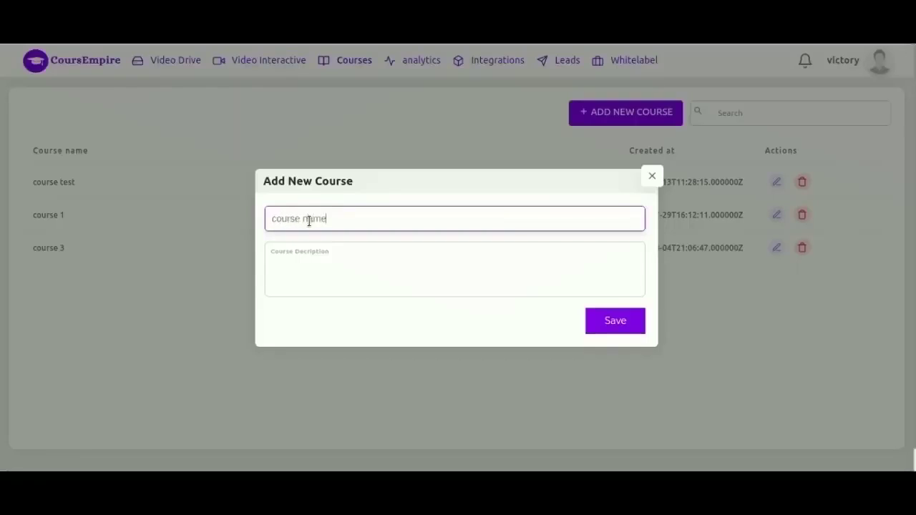
pyautogui.hotkey('ctrl', 'a')
pyautogui.hotkey('ctrl', 'c')
pyautogui.click(312, 253)
pyautogui.hotkey('ctrl', 'v')
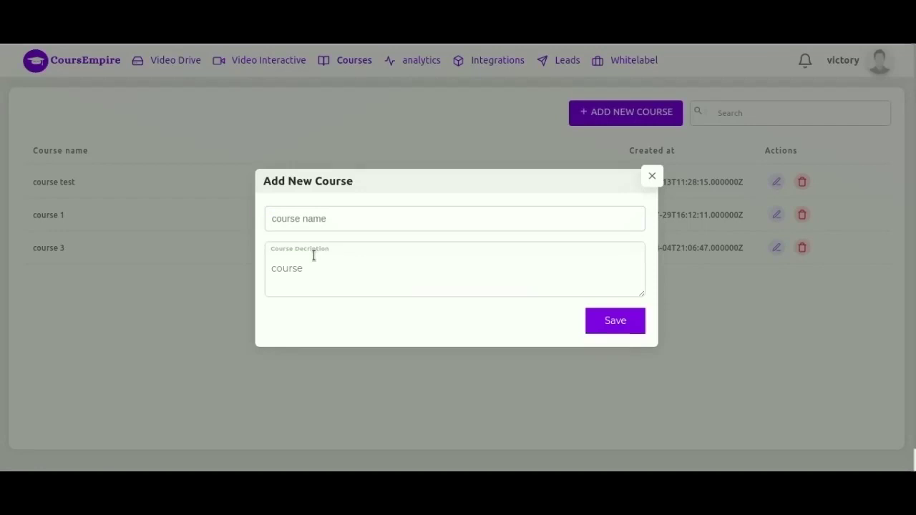
pyautogui.write('description')
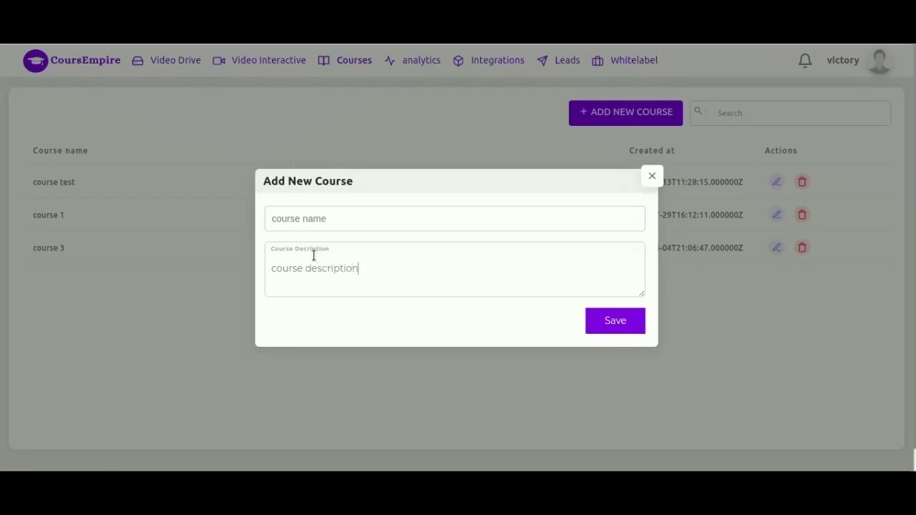
pyautogui.click(610, 322)
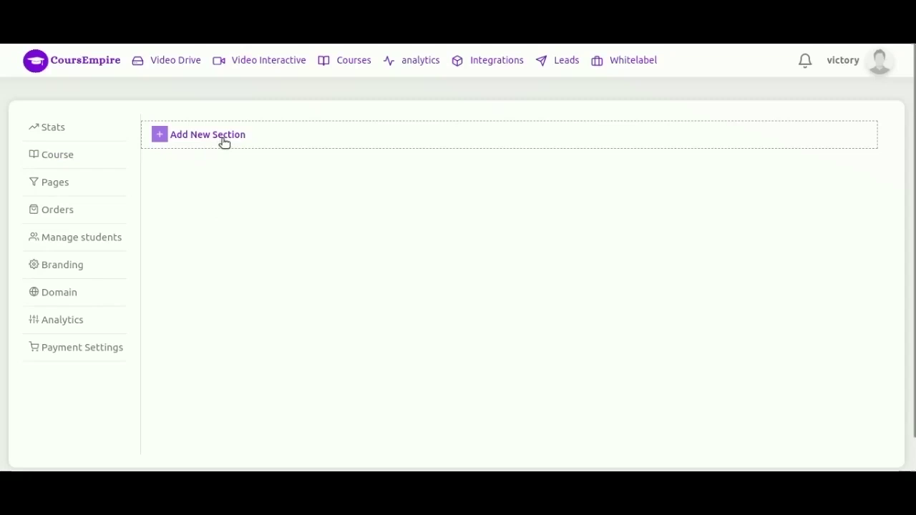
# - Add two curriculum sections: 'introduction' and 'finding a product'
pyautogui.click(225, 141)
pyautogui.click(382, 252)
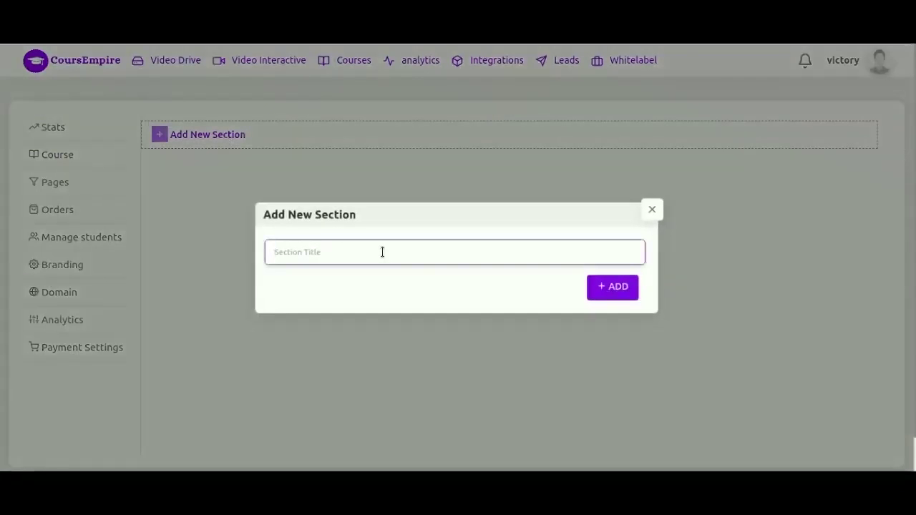
pyautogui.write('introduction')
pyautogui.click(608, 290)
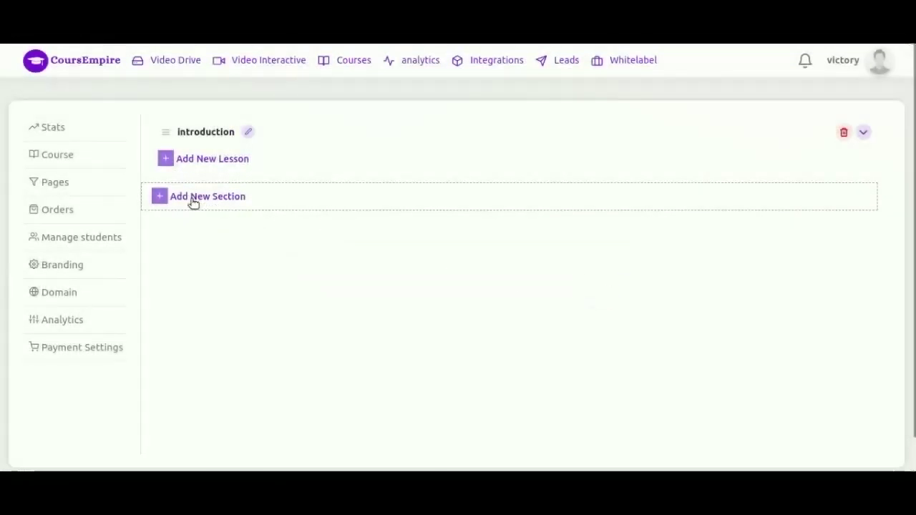
pyautogui.click(194, 202)
pyautogui.click(297, 251)
pyautogui.write('fi')
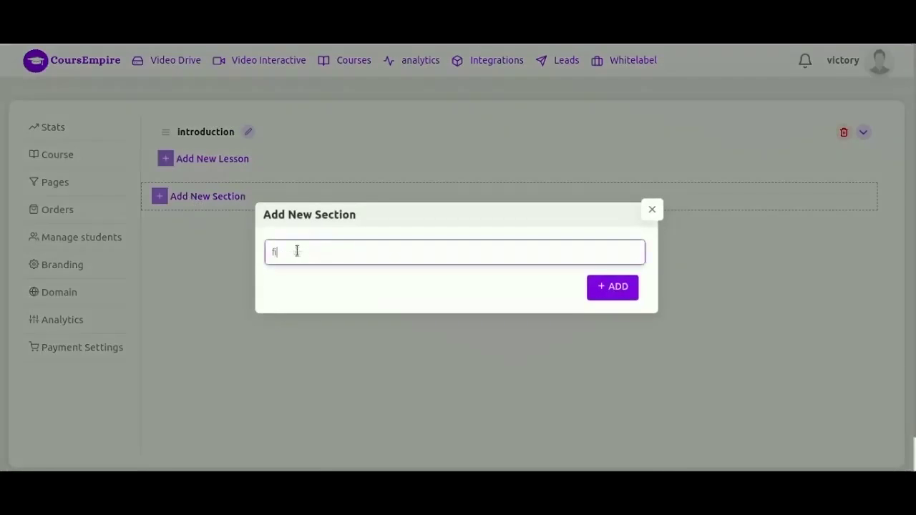
pyautogui.write('nding a product')
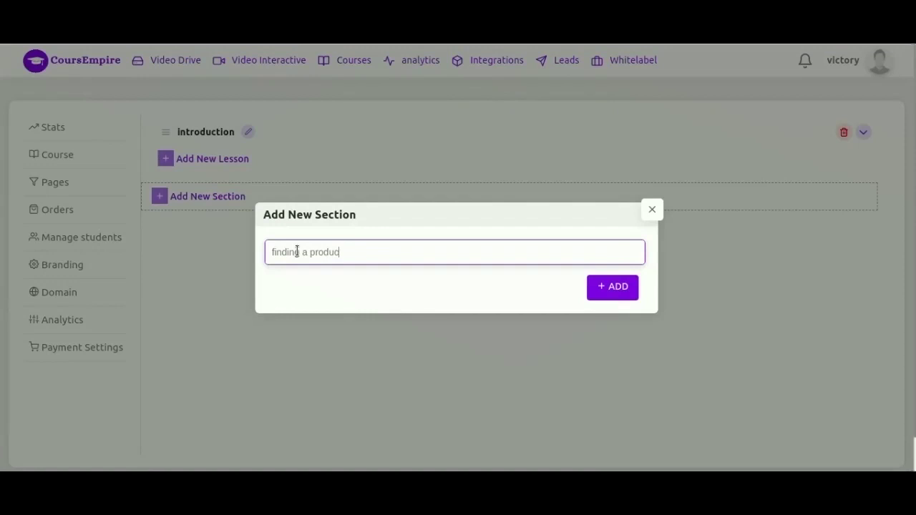
pyautogui.click(634, 288)
# - Add an 'introduction' lesson to the introduction section using the Conference Room video
pyautogui.click(213, 159)
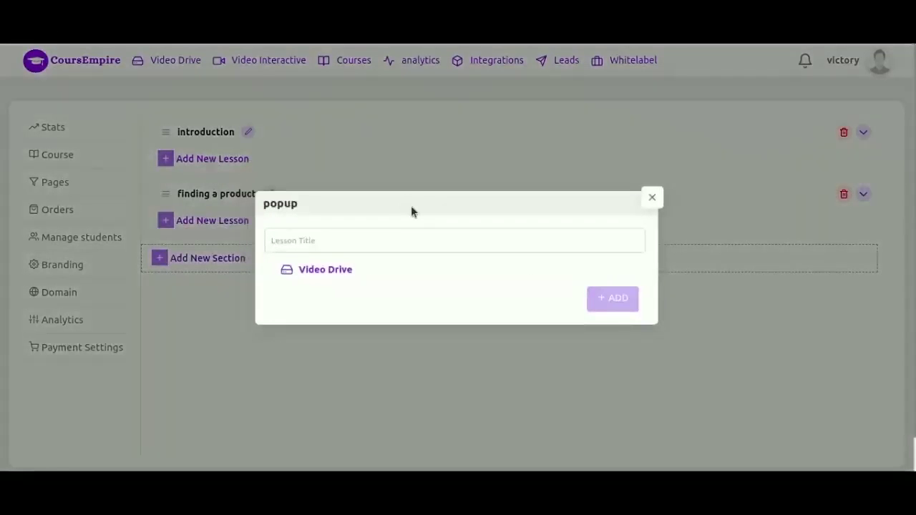
pyautogui.click(362, 240)
pyautogui.write('intr')
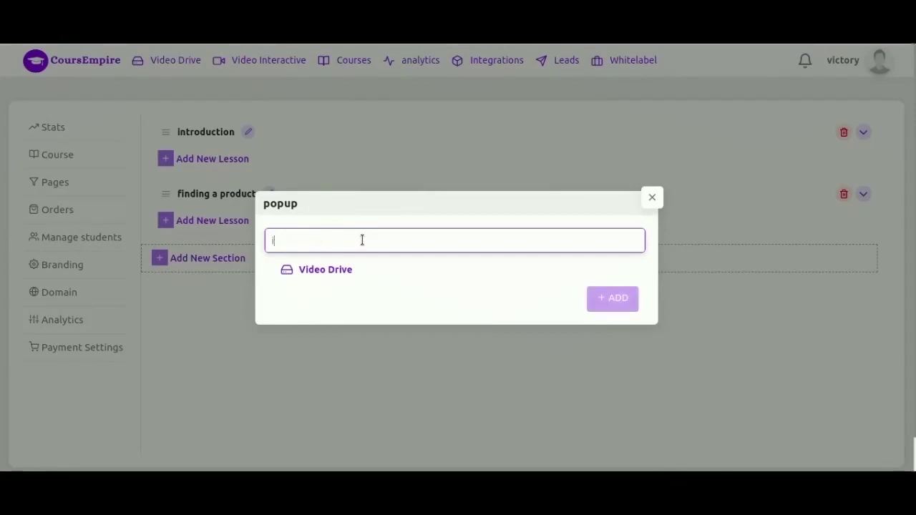
pyautogui.write('oduct')
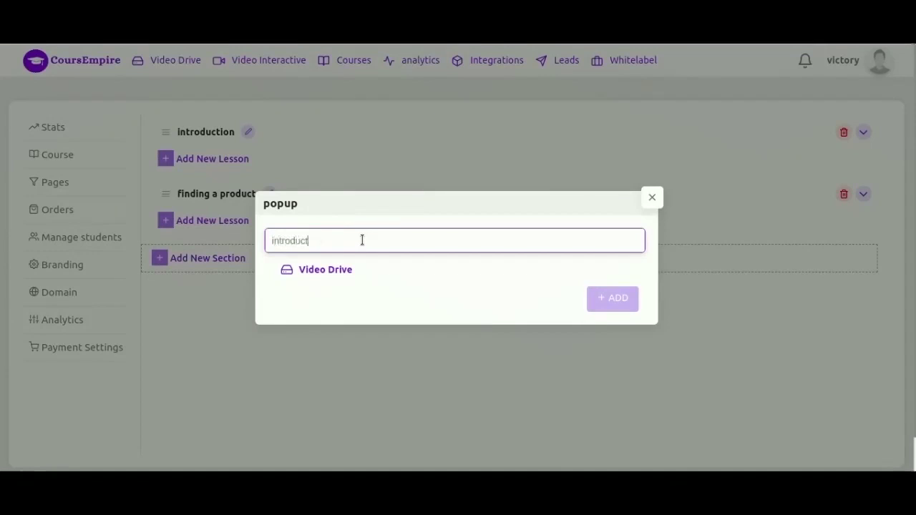
pyautogui.write('ion')
pyautogui.click(313, 270)
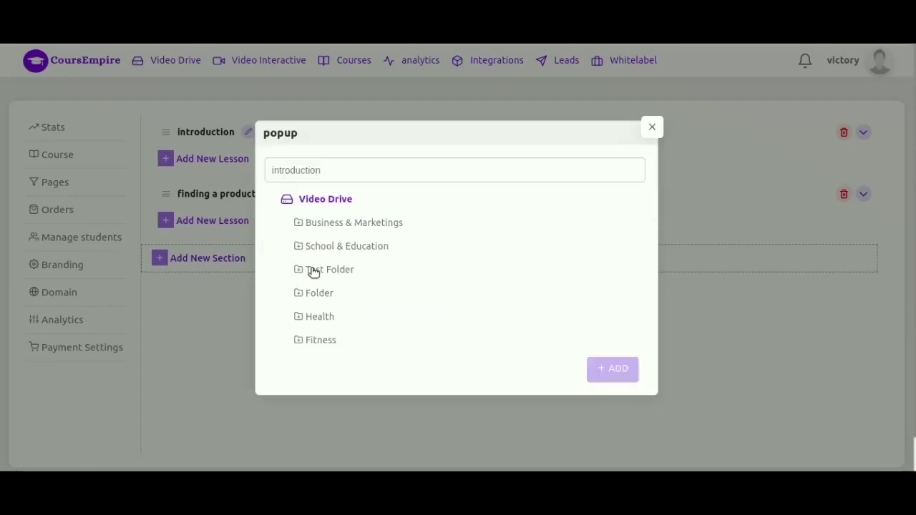
pyautogui.click(343, 222)
pyautogui.click(341, 194)
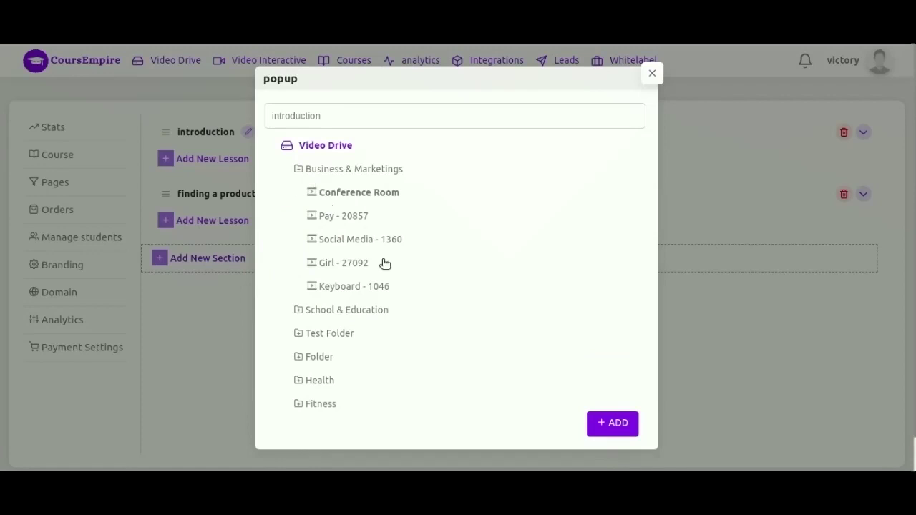
pyautogui.click(614, 425)
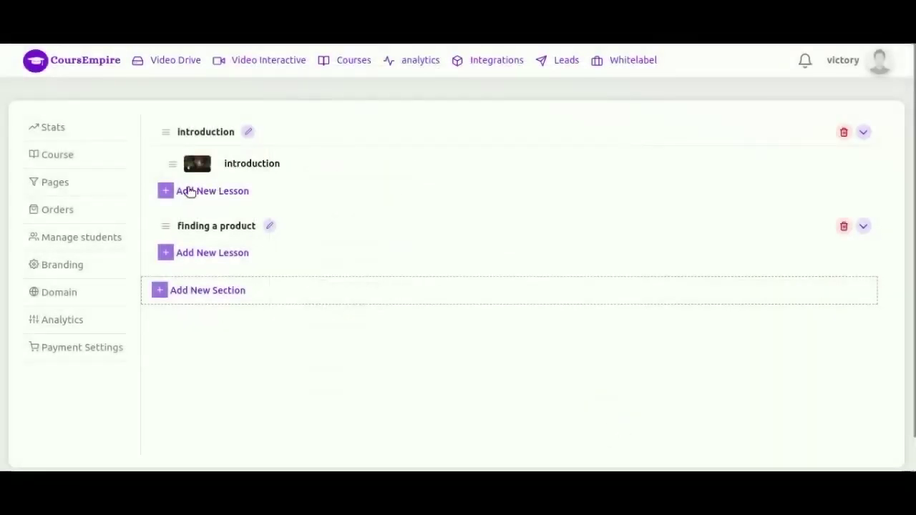
# - Add a second introduction lesson titled 'lesson 1' with the Conference Room video
pyautogui.click(218, 195)
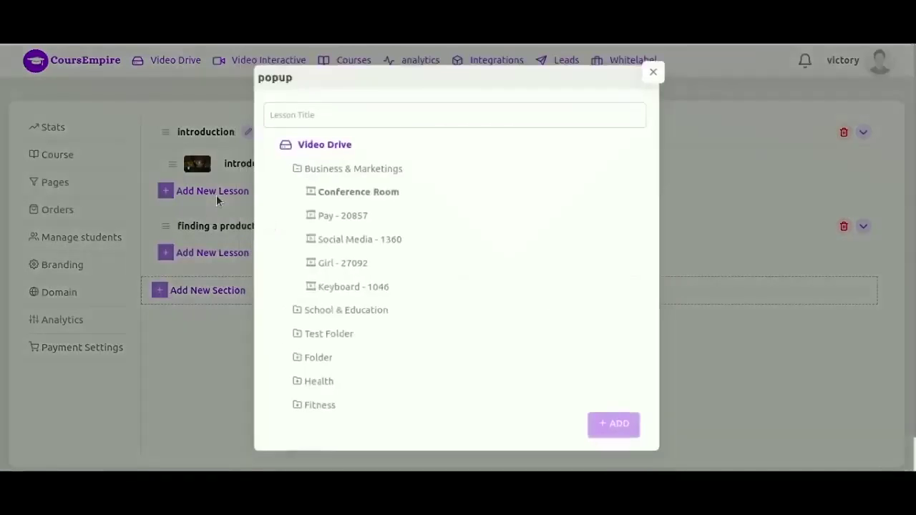
pyautogui.click(331, 215)
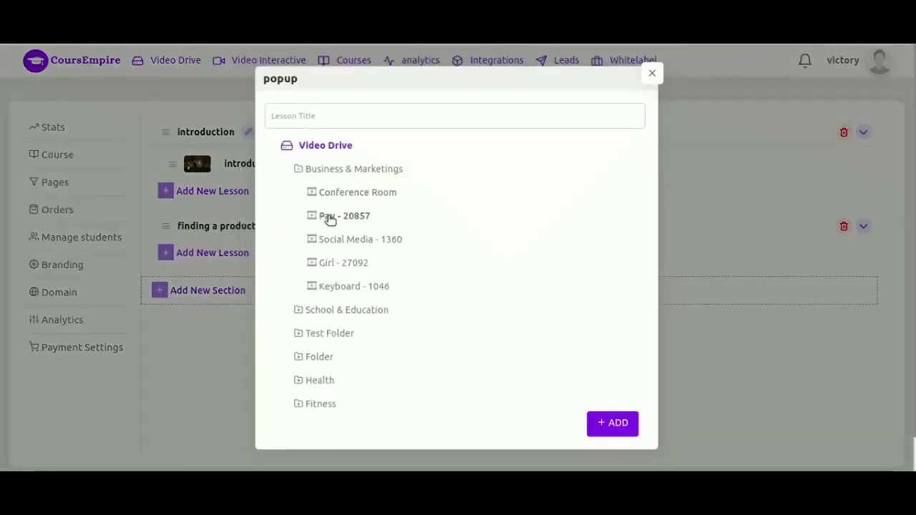
pyautogui.click(351, 118)
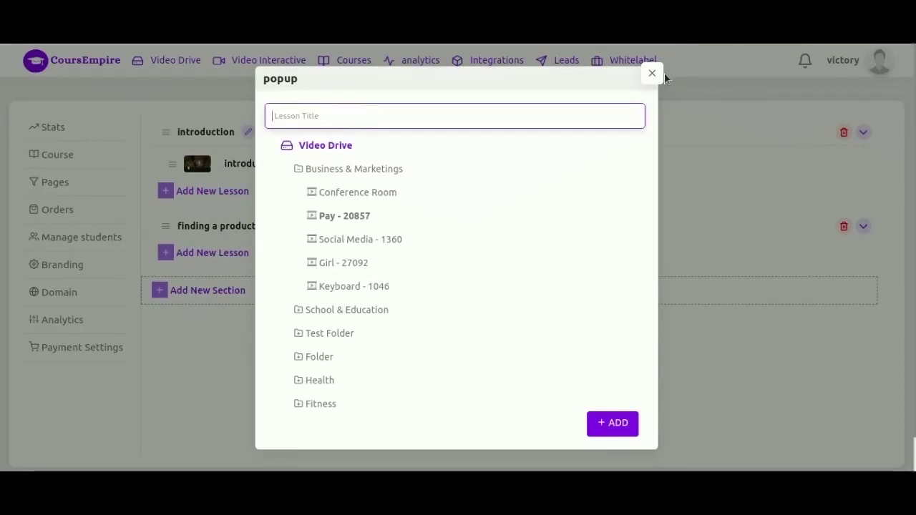
pyautogui.click(342, 200)
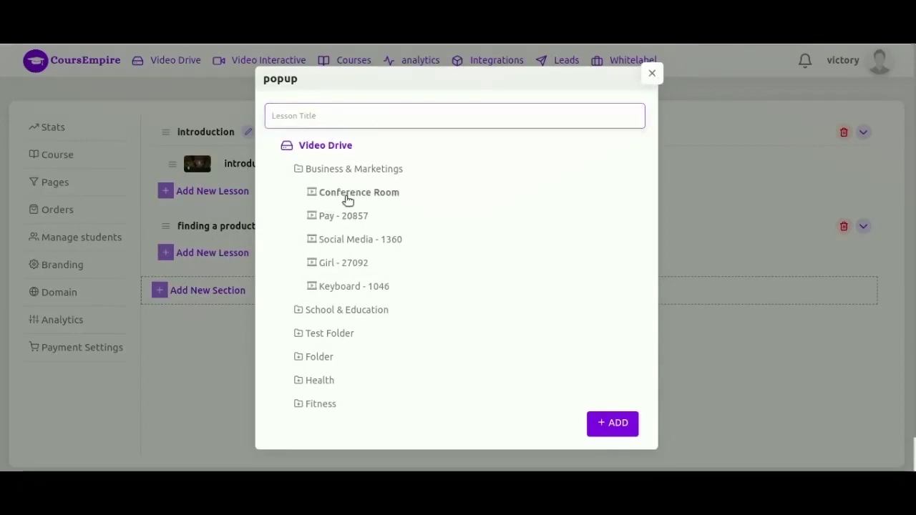
pyautogui.click(292, 108)
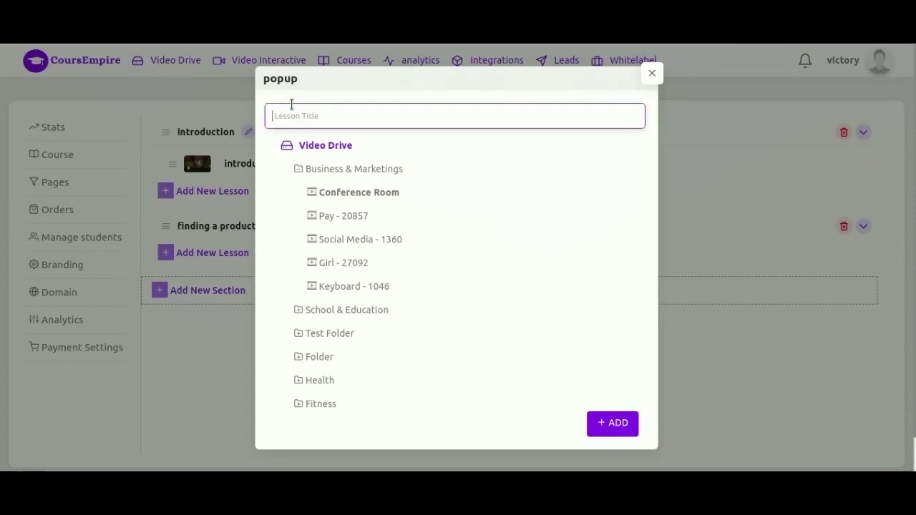
pyautogui.write('lesson 1')
pyautogui.click(608, 424)
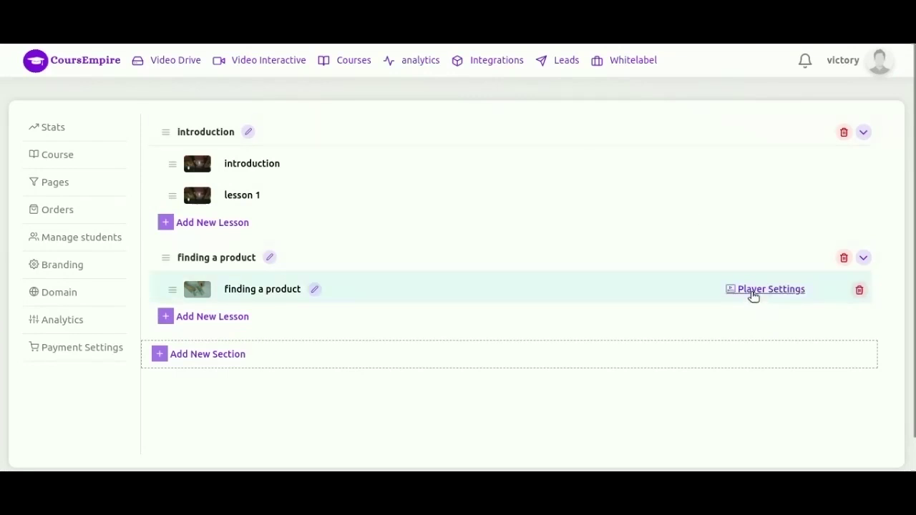
# - Add a Primary button ending near 2.4 s and a red Danger button from about 1.6 to 2.8 s
pyautogui.click(754, 292)
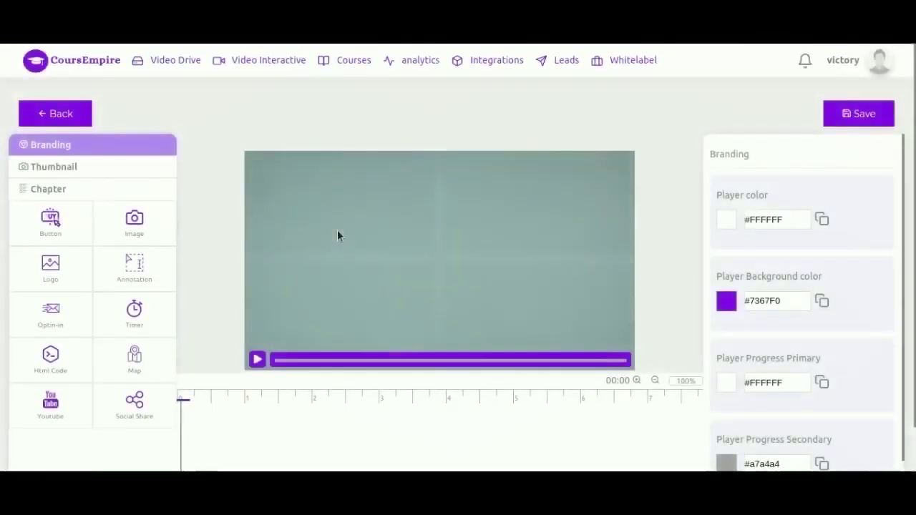
pyautogui.click(54, 229)
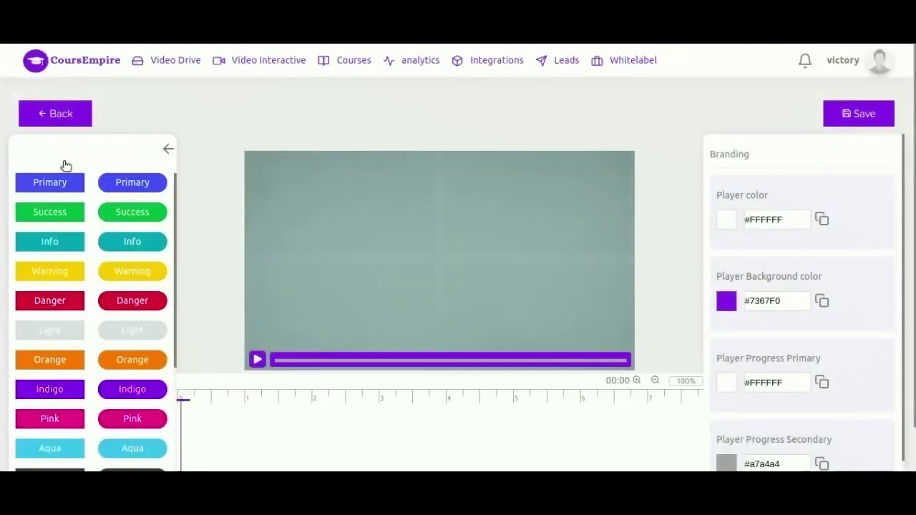
pyautogui.moveTo(56, 187); pyautogui.dragTo(326, 188)
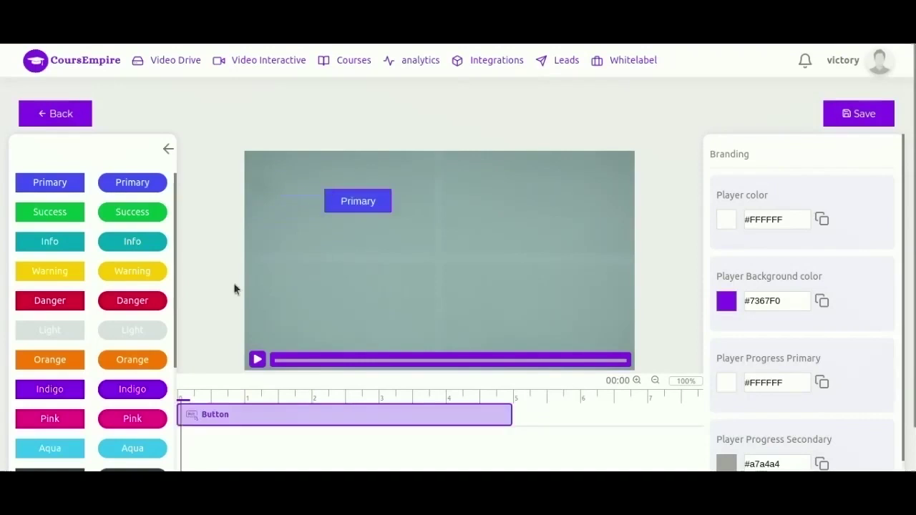
pyautogui.moveTo(135, 304); pyautogui.dragTo(412, 265)
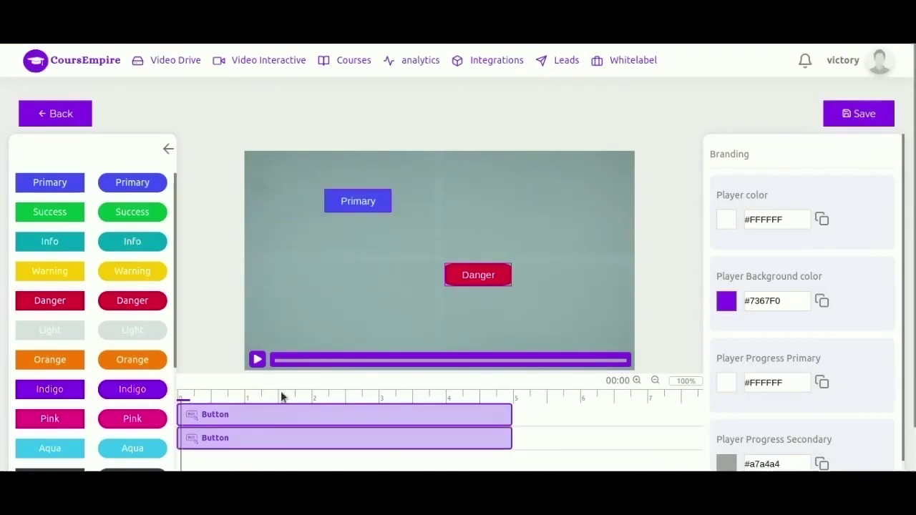
pyautogui.moveTo(236, 438); pyautogui.dragTo(442, 447)
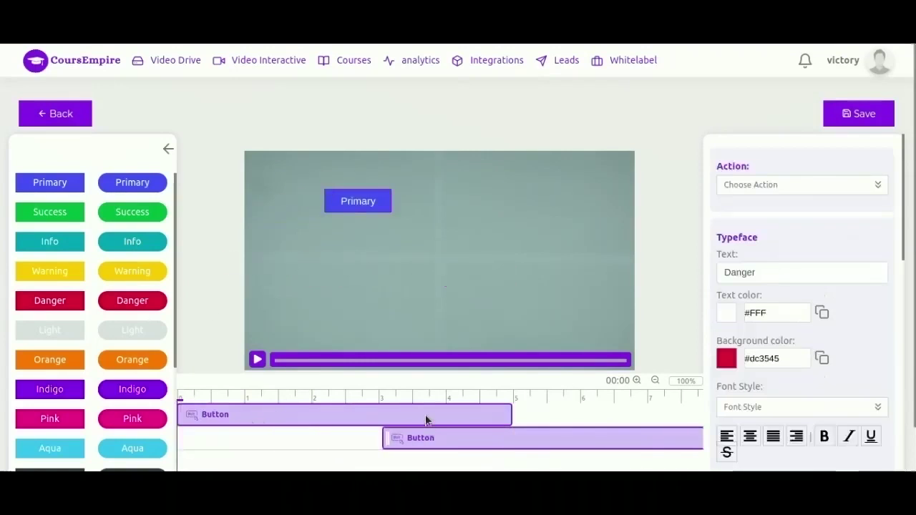
pyautogui.click(426, 419)
pyautogui.moveTo(507, 414); pyautogui.dragTo(335, 414)
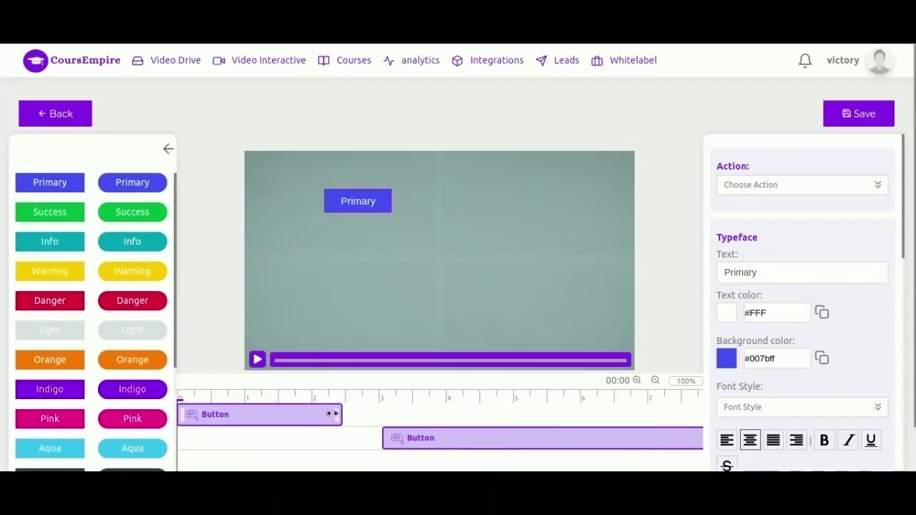
pyautogui.moveTo(433, 429); pyautogui.dragTo(336, 448)
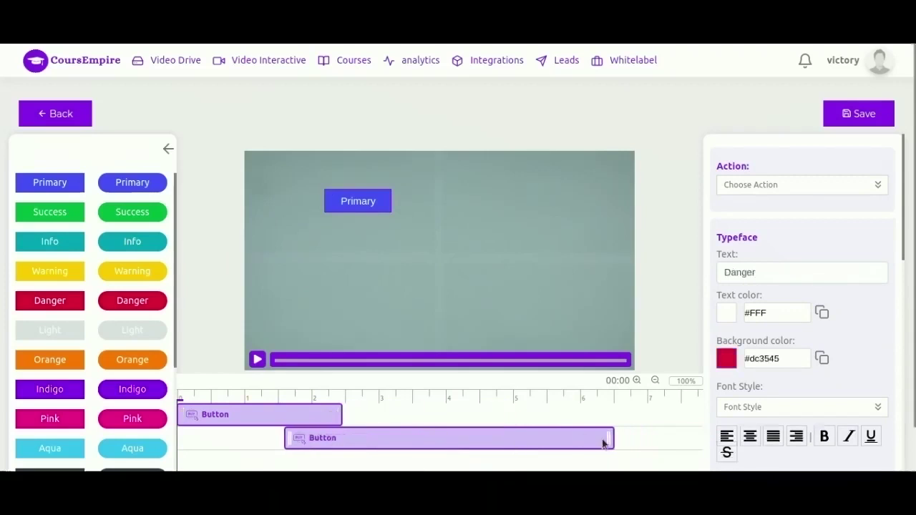
pyautogui.moveTo(607, 438); pyautogui.dragTo(477, 439)
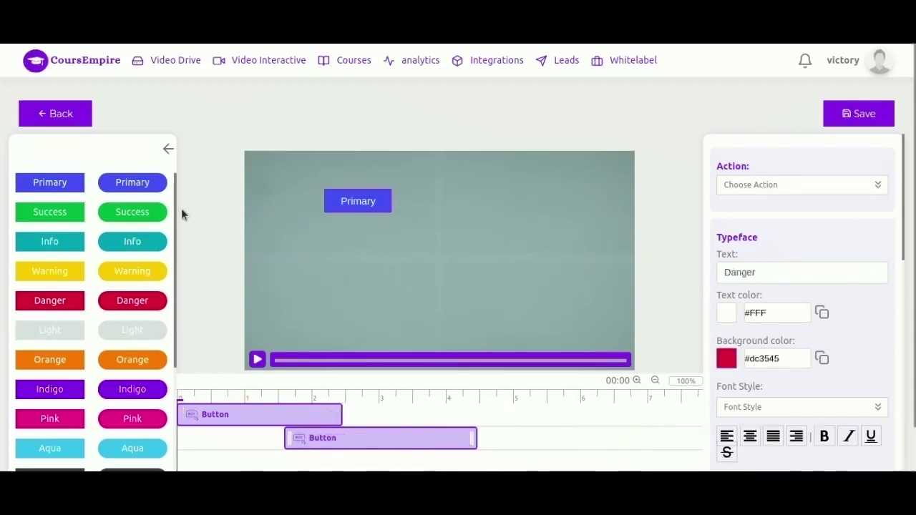
# - Place a subscribe opt-in form on the video and adjust its timeline track
pyautogui.click(168, 149)
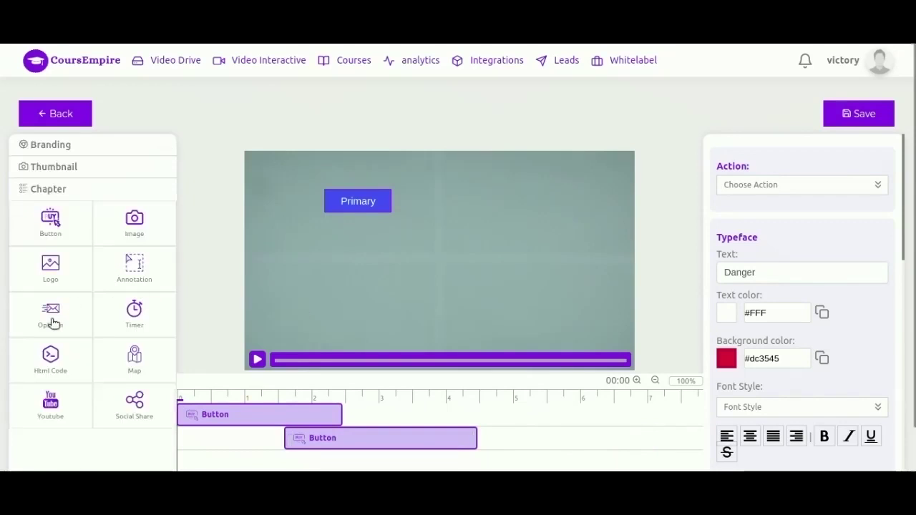
pyautogui.moveTo(55, 322); pyautogui.dragTo(444, 287)
pyautogui.click(532, 305)
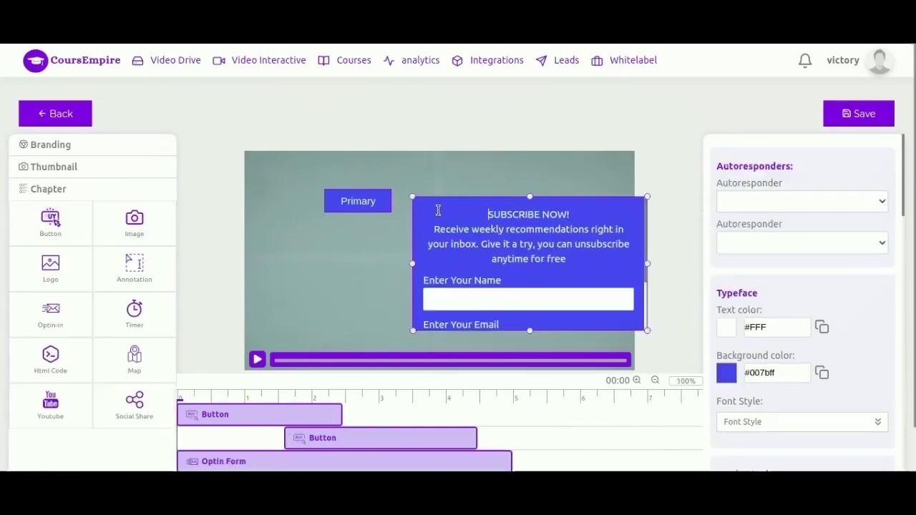
pyautogui.scroll(-1, 351, 387)
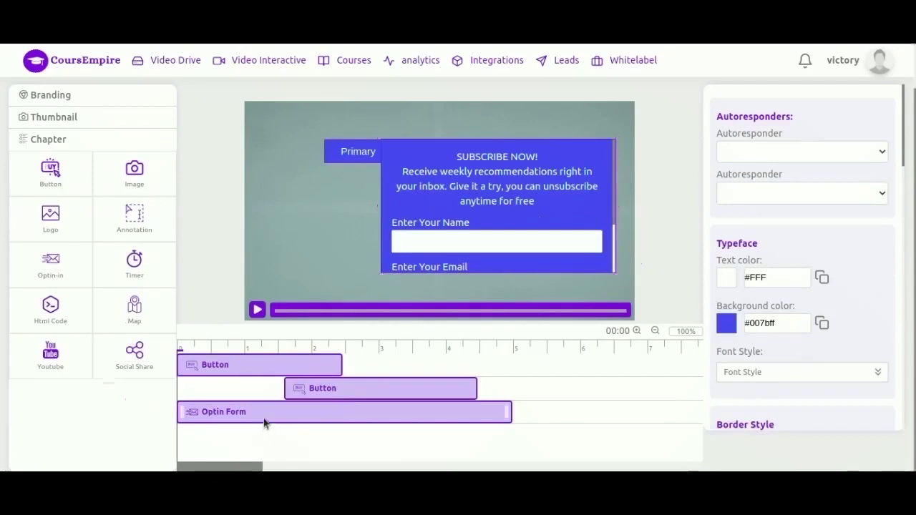
pyautogui.moveTo(262, 421); pyautogui.dragTo(523, 416)
pyautogui.scroll(1, 572, 261)
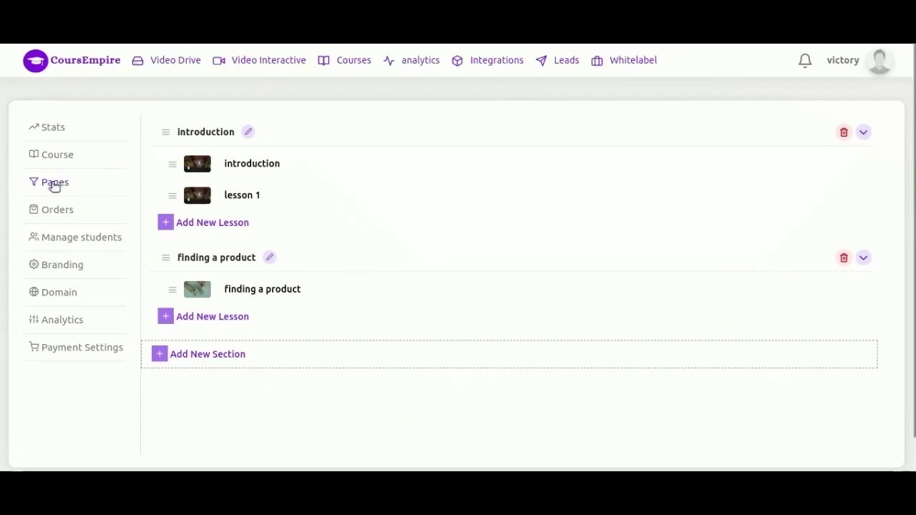
# - Centre the Course description heading on the sales page, then view the course's Orders
pyautogui.click(54, 186)
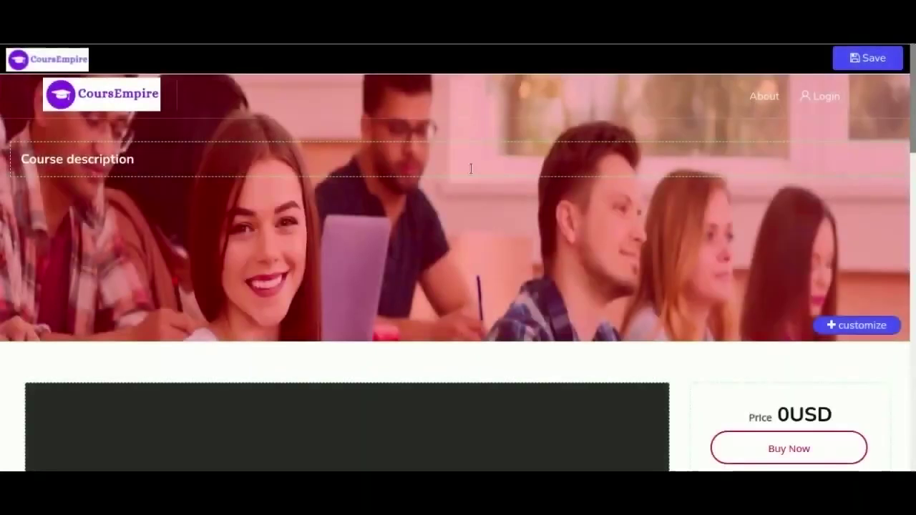
pyautogui.click(346, 161)
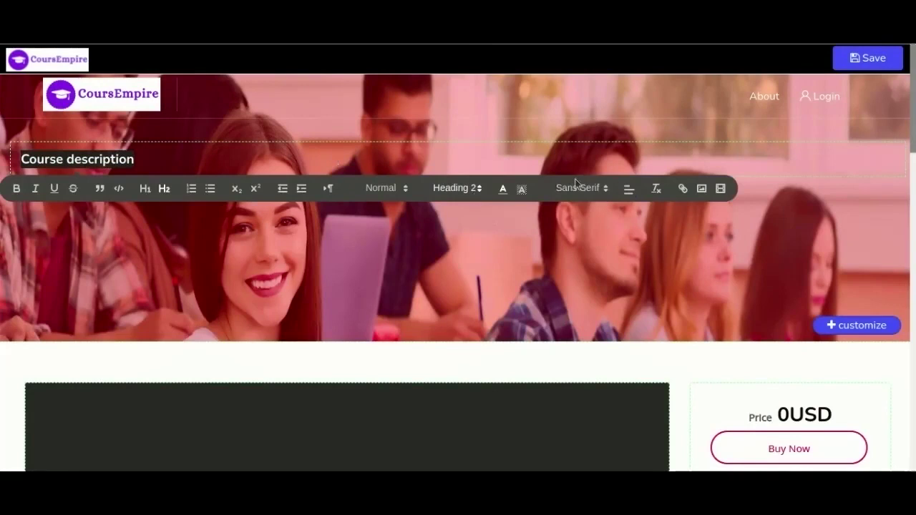
pyautogui.click(629, 190)
pyautogui.click(634, 228)
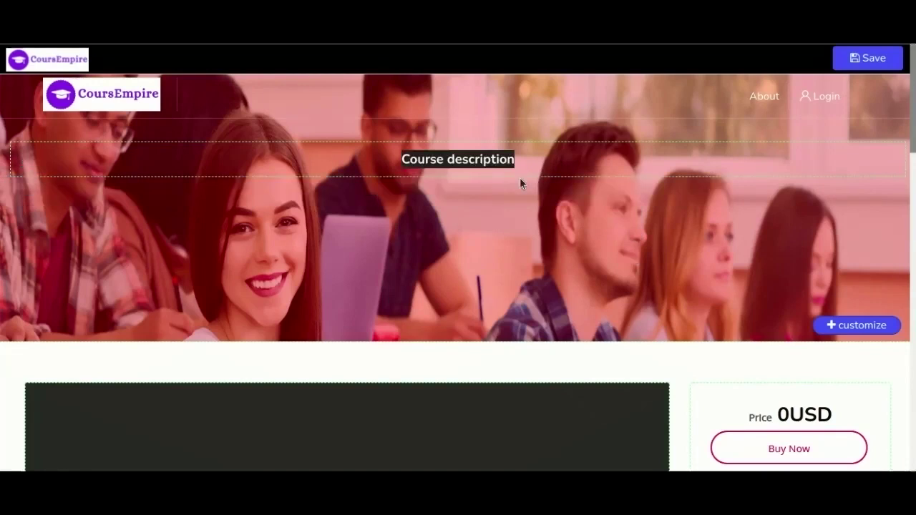
pyautogui.doubleClick(478, 159)
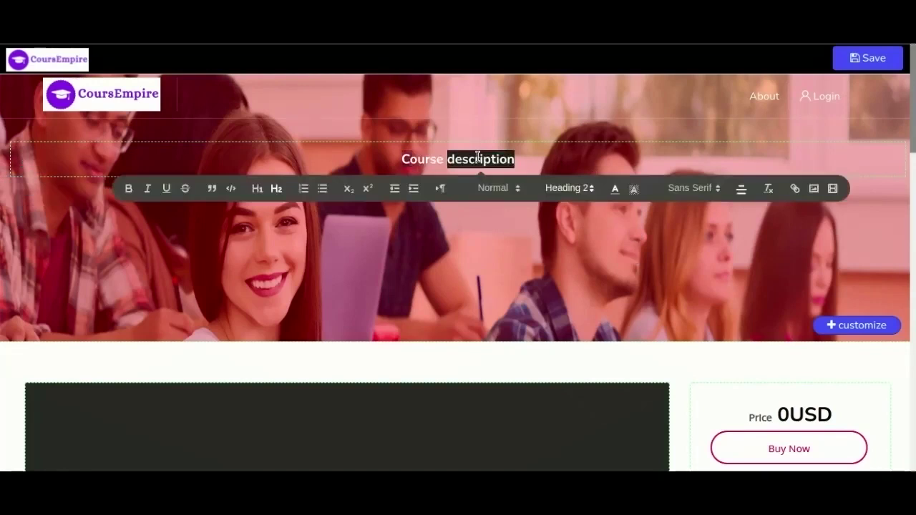
pyautogui.tripleClick(478, 159)
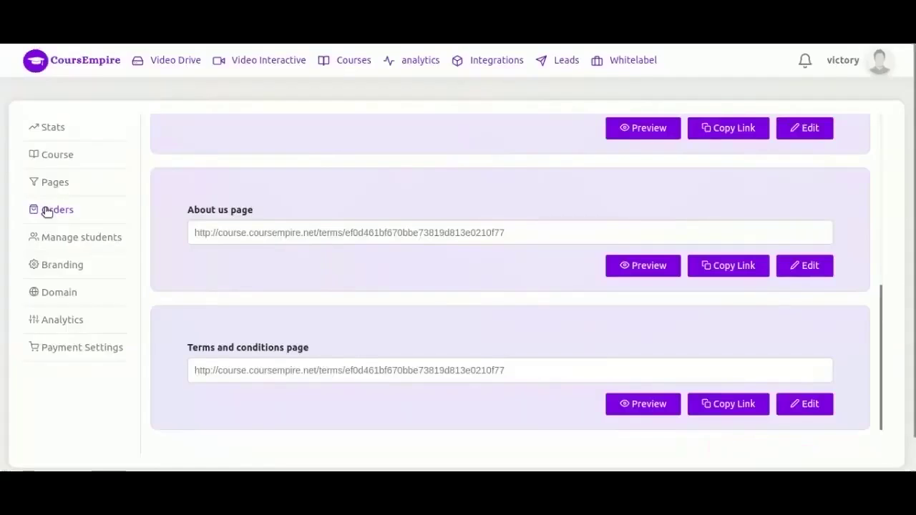
pyautogui.click(46, 211)
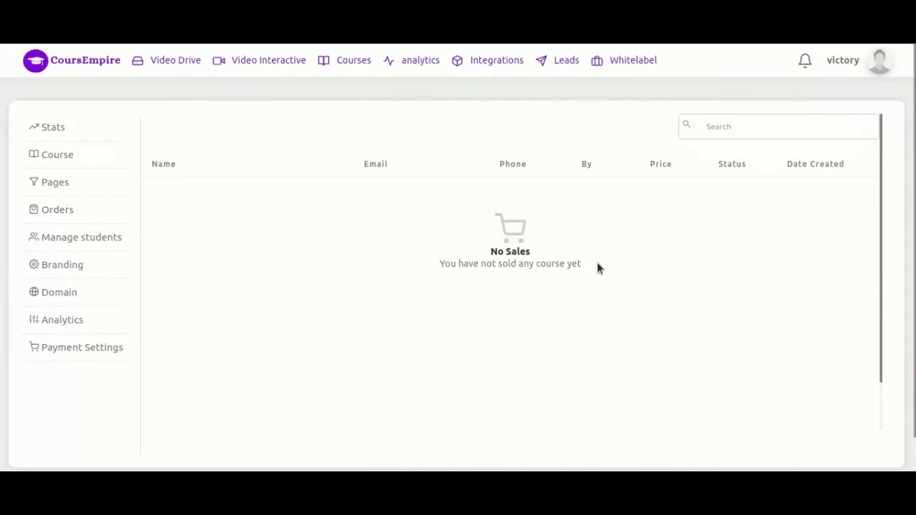
# - Review Manage students, opening and cancelling the Add New Student form, then view Branding
pyautogui.click(91, 238)
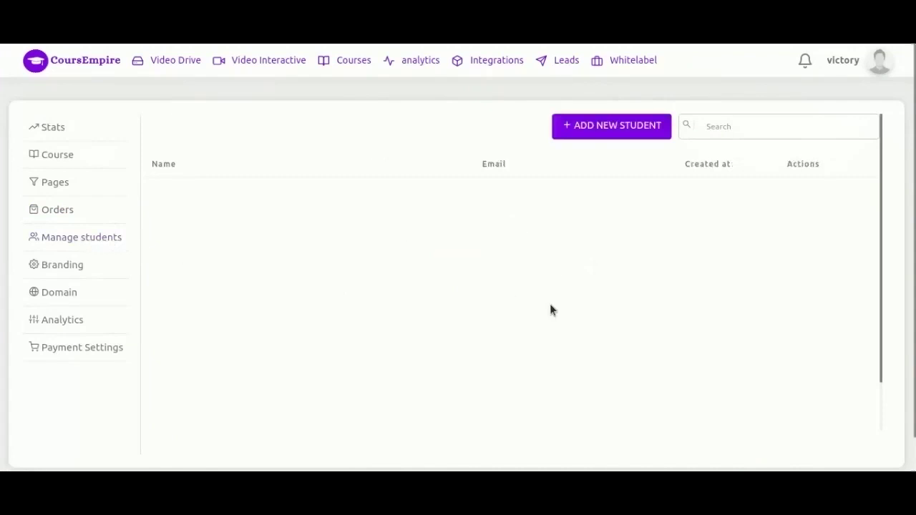
pyautogui.click(611, 133)
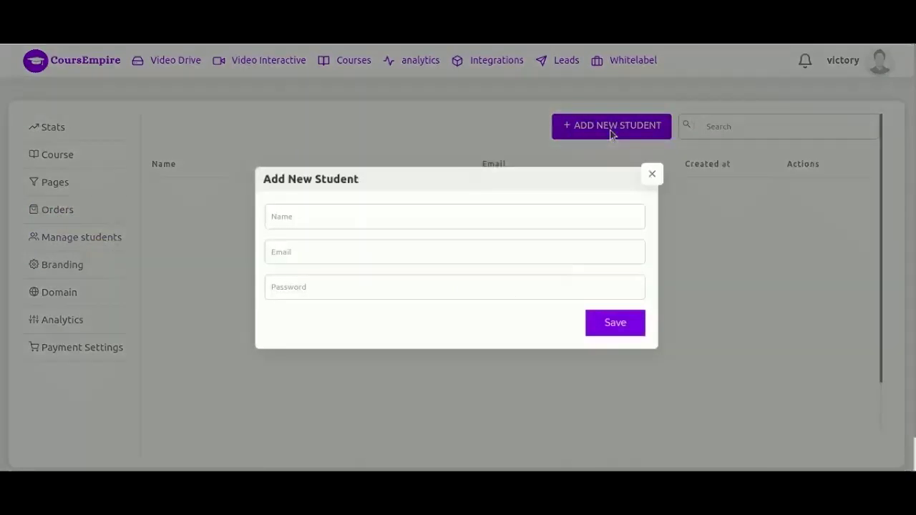
pyautogui.click(653, 177)
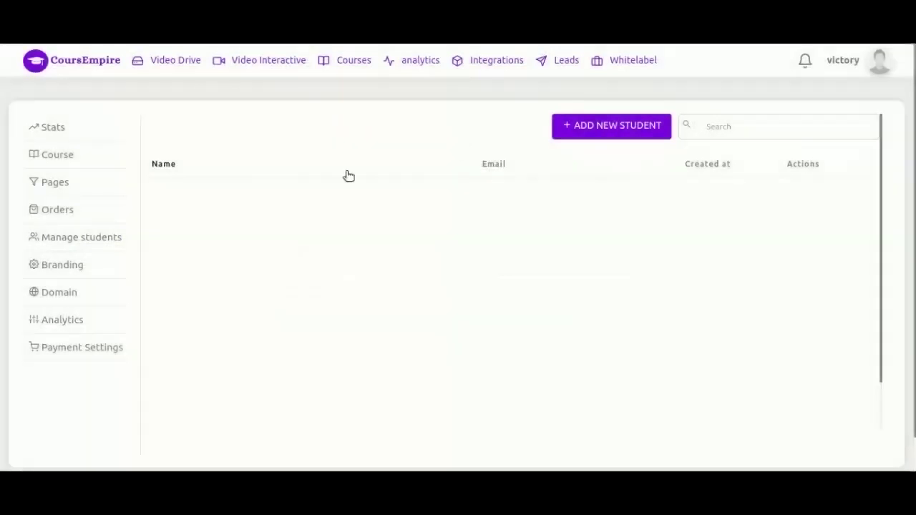
pyautogui.click(46, 267)
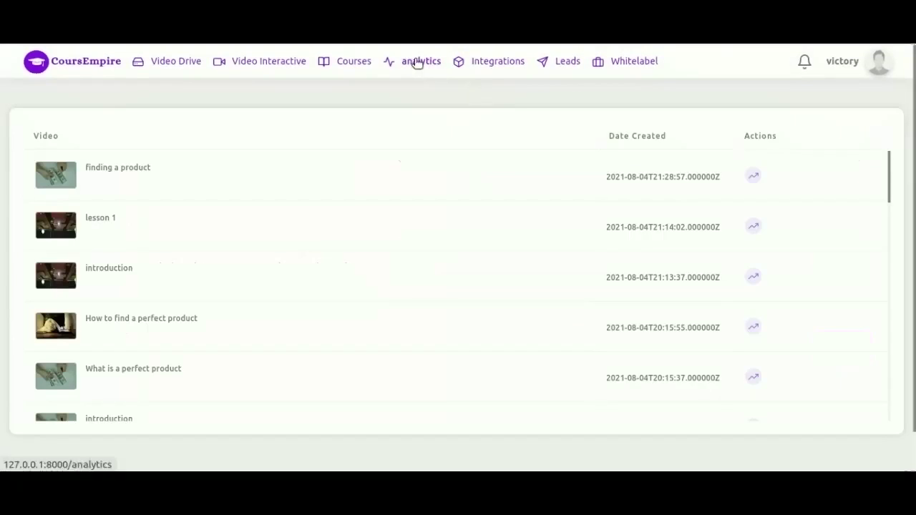
# - View finding a product's traffic stats (64 plays, 58 visits), then its world viewer heatmap
pyautogui.click(418, 63)
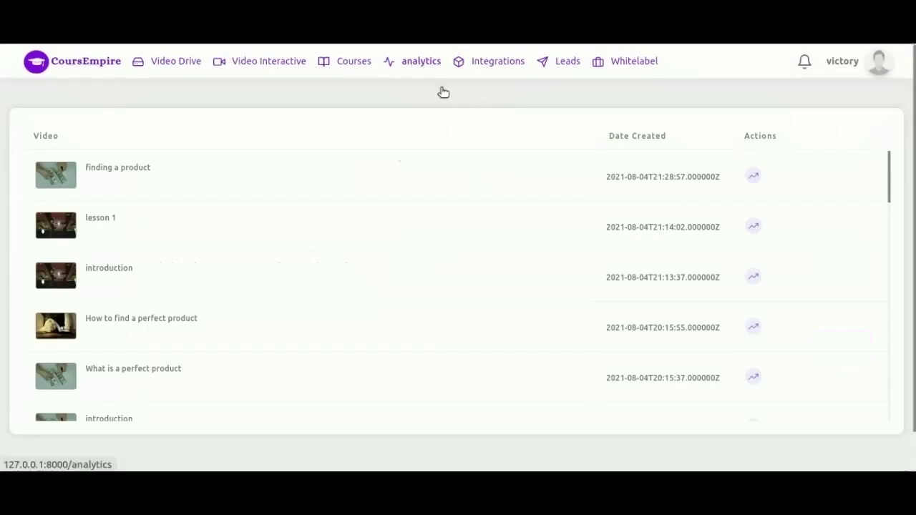
pyautogui.click(756, 179)
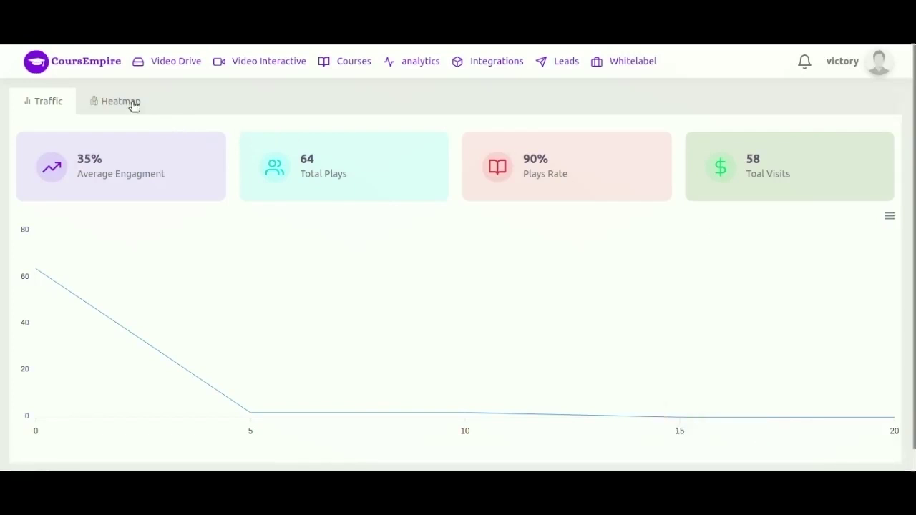
pyautogui.click(96, 105)
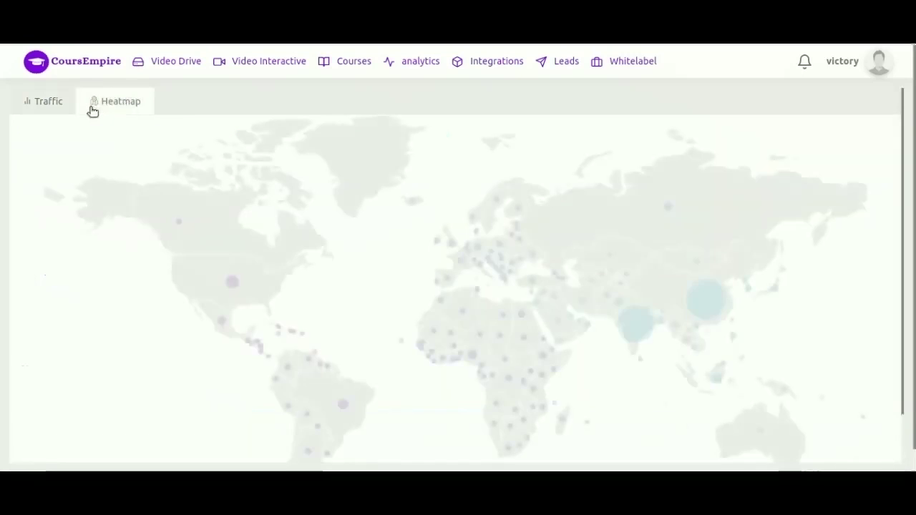